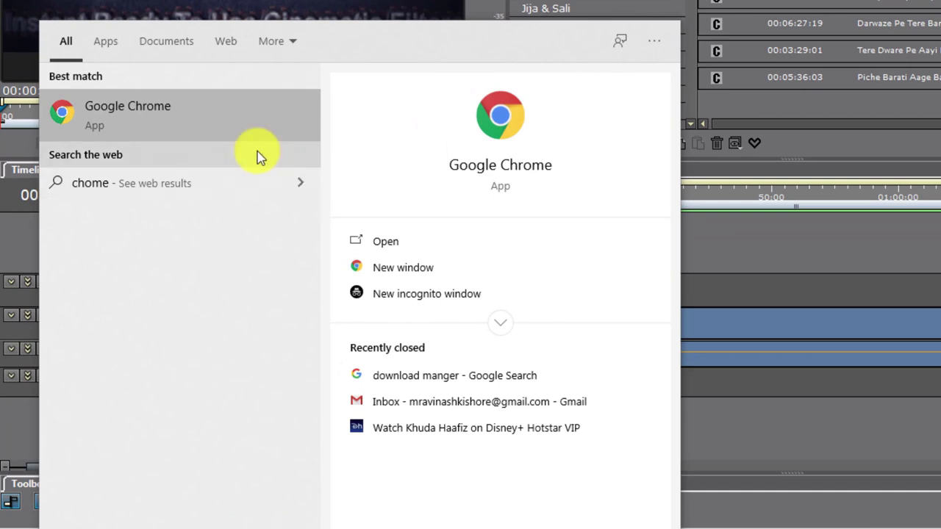
Open Google Chrome and search Google for "free downlader manger".
left_click(176, 113)
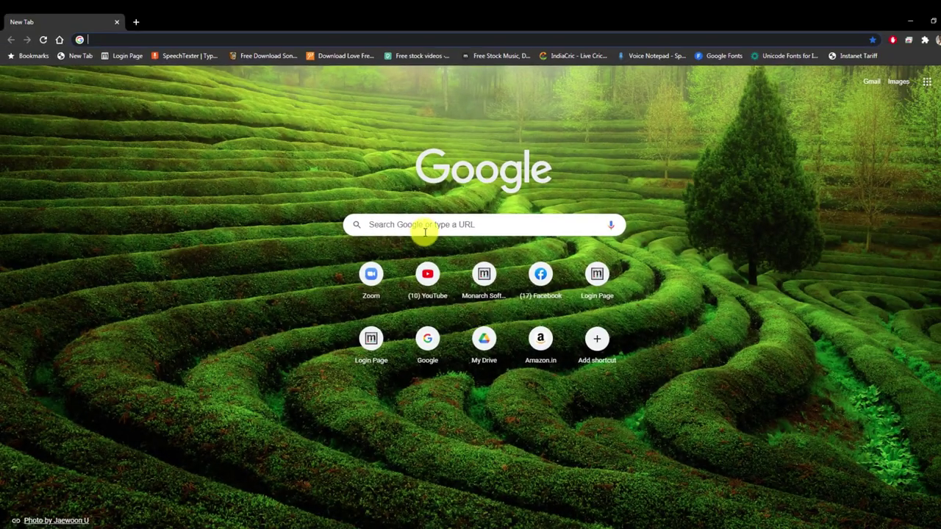
left_click(425, 228)
type("f")
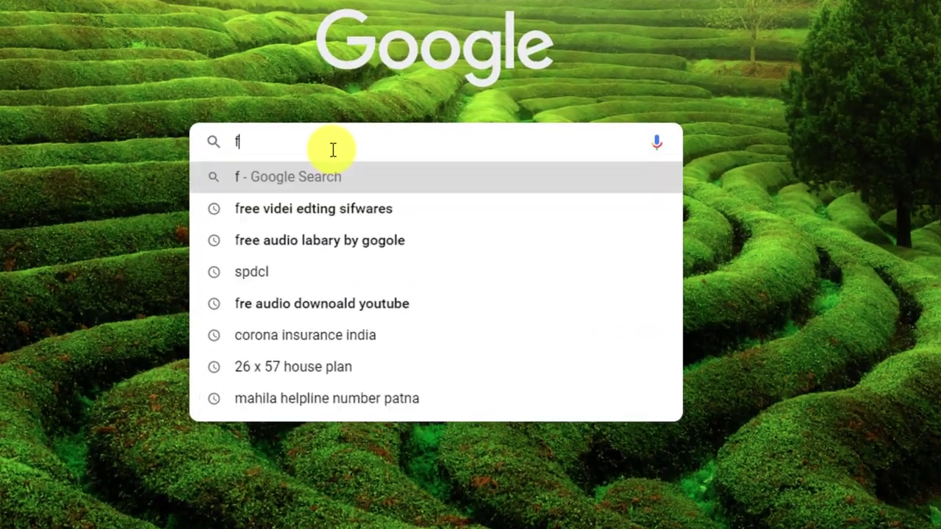
type("ree downl")
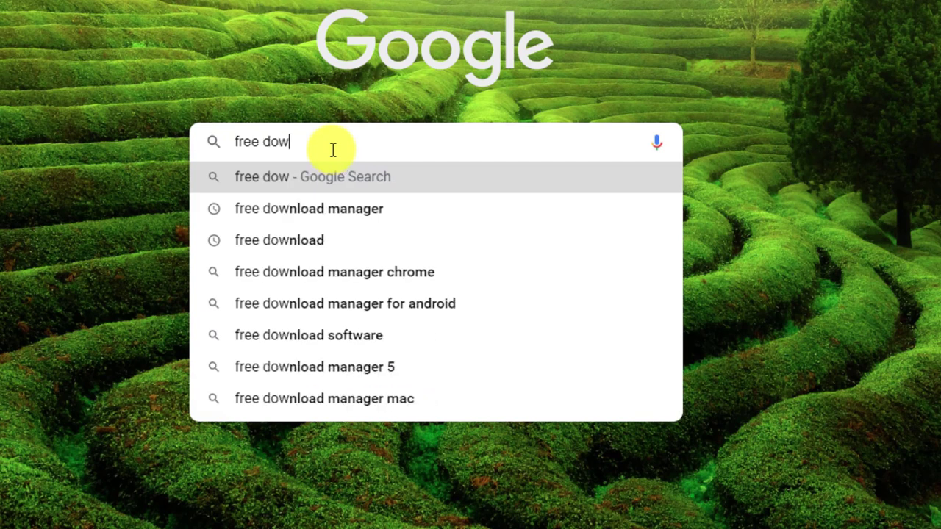
type("ader man")
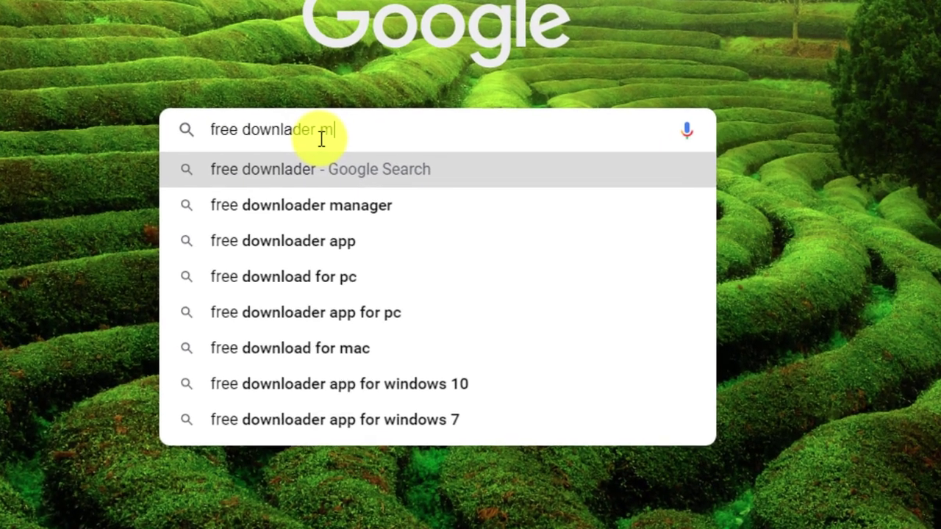
type("ger")
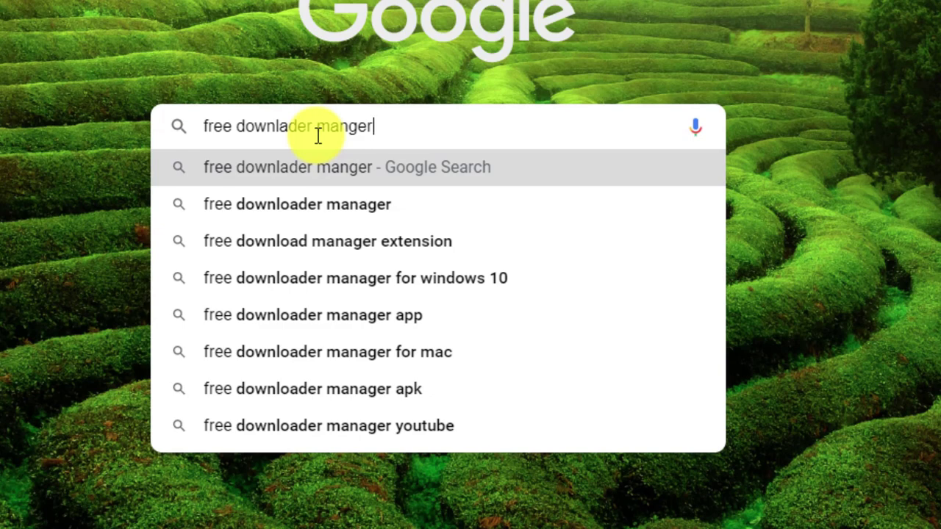
key("Return")
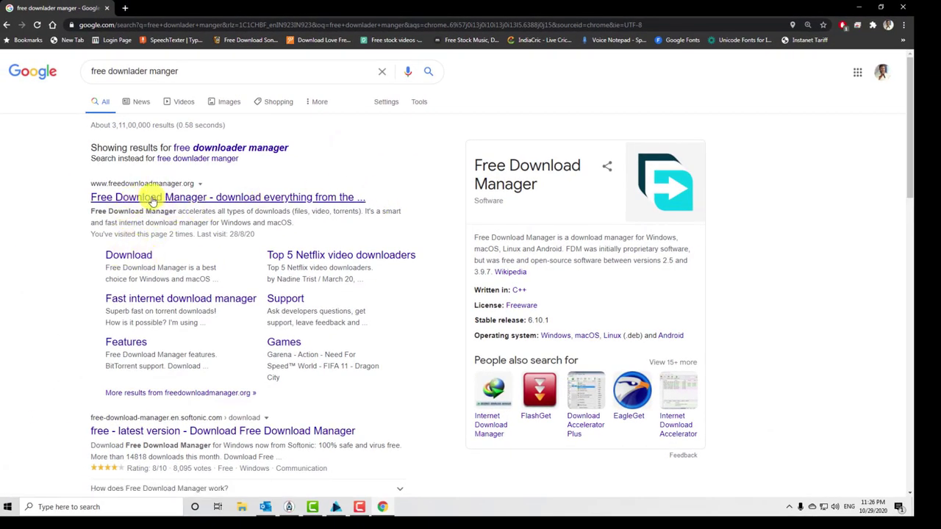
Download the Windows installer from the official Free Download Manager site and show fdm_x64_setup.exe in its folder.
left_click(169, 199)
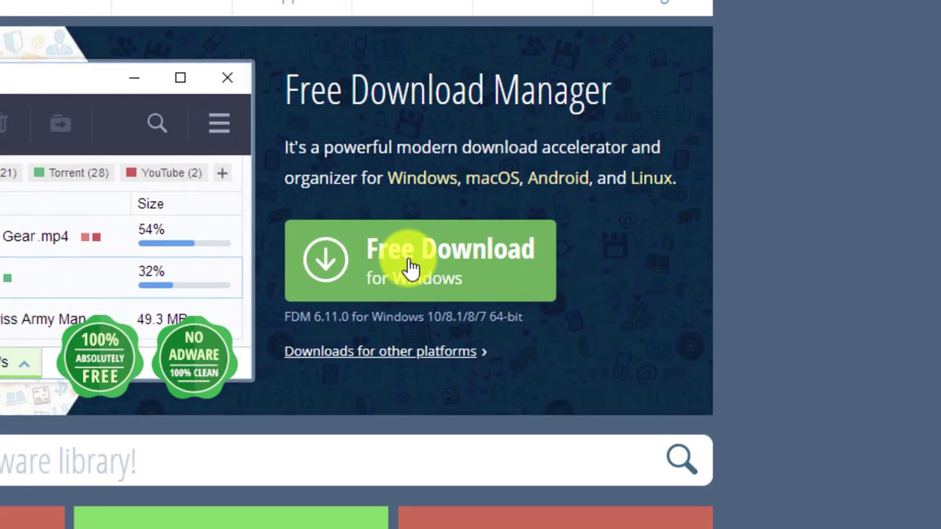
left_click(412, 268)
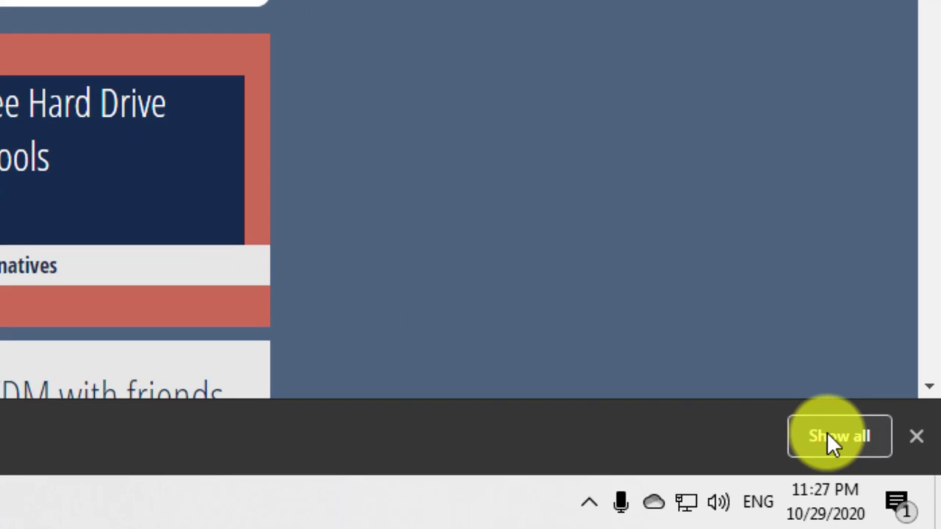
left_click(903, 495)
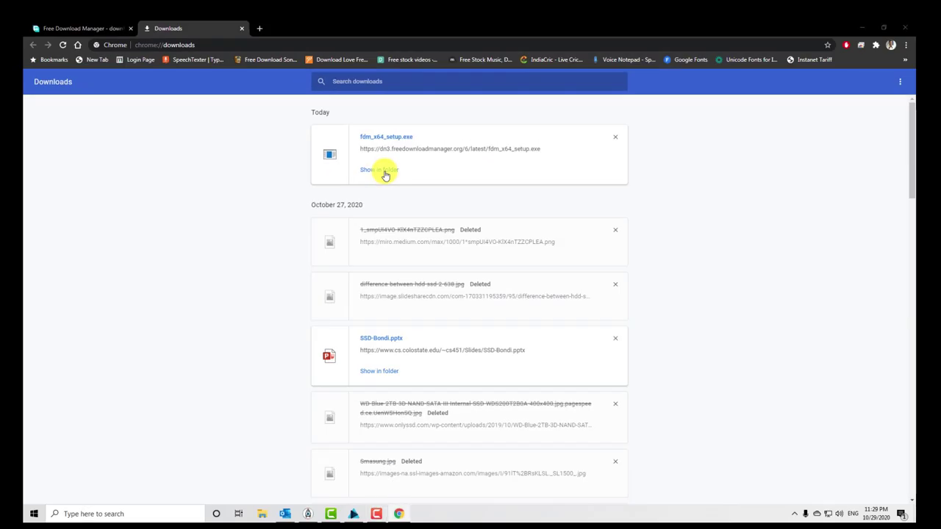
left_click(384, 173)
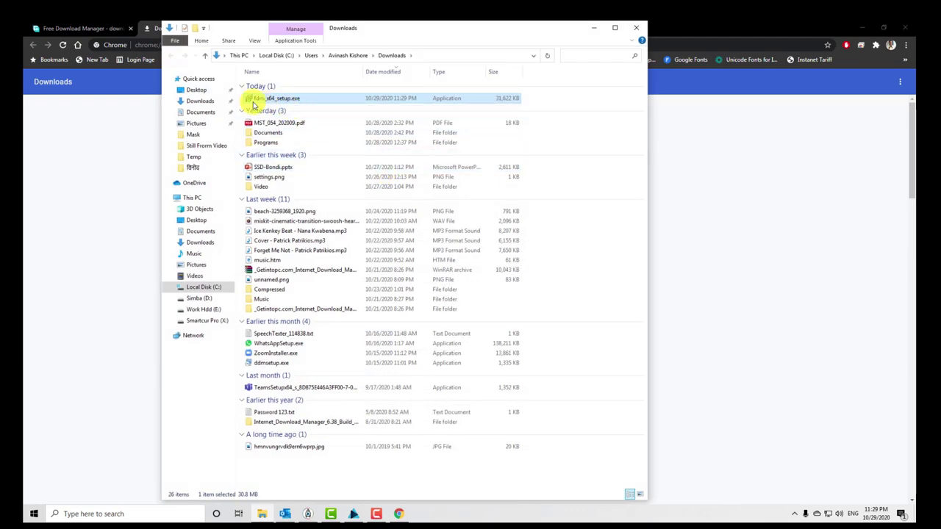
Run fdm_x64_setup.exe and choose to install Free Download Manager for all users.
right_click(276, 101)
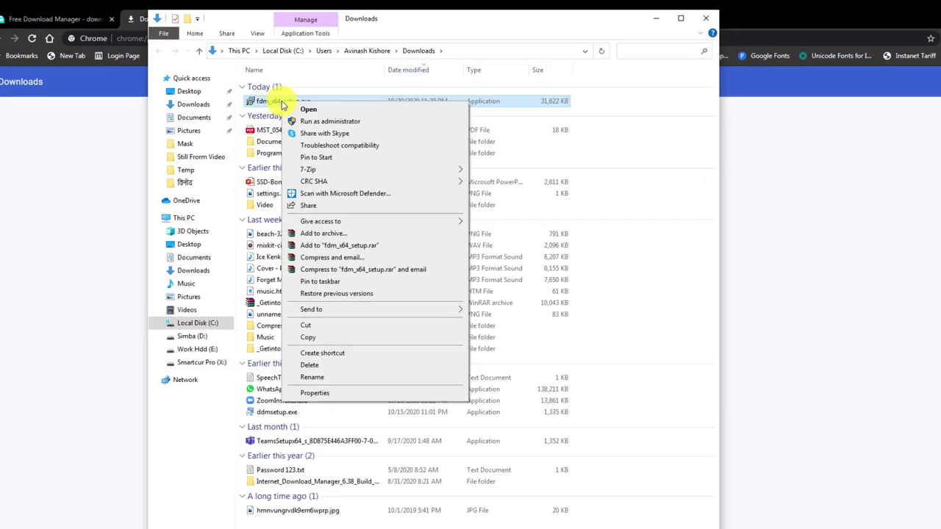
left_click(358, 148)
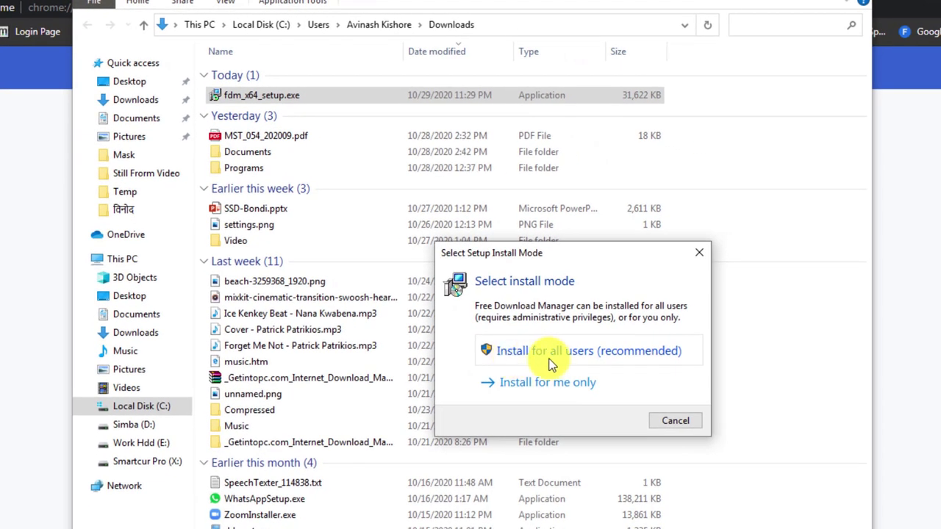
left_click(562, 350)
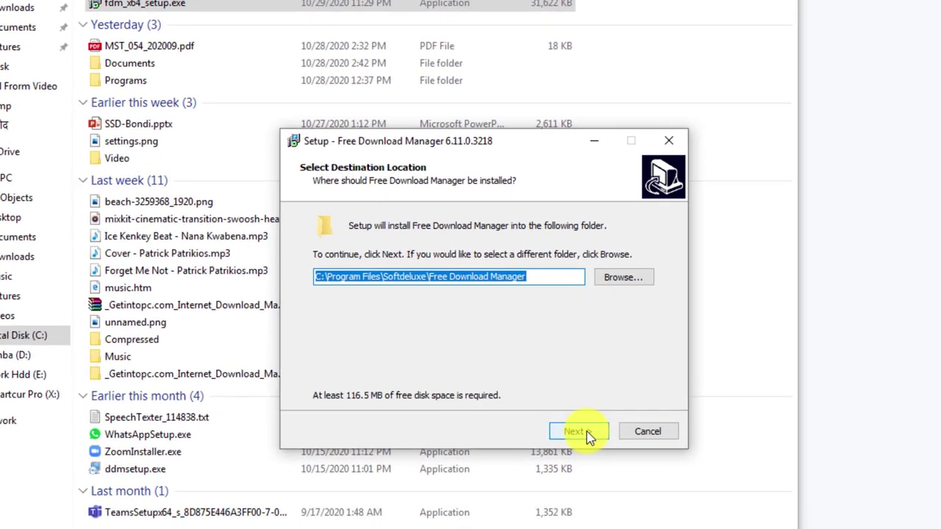
Install Free Download Manager into the existing C:\Program Files\Softdeluxe\Free Download Manager folder, keeping the default Start Menu folder and shortcuts.
left_click(656, 497)
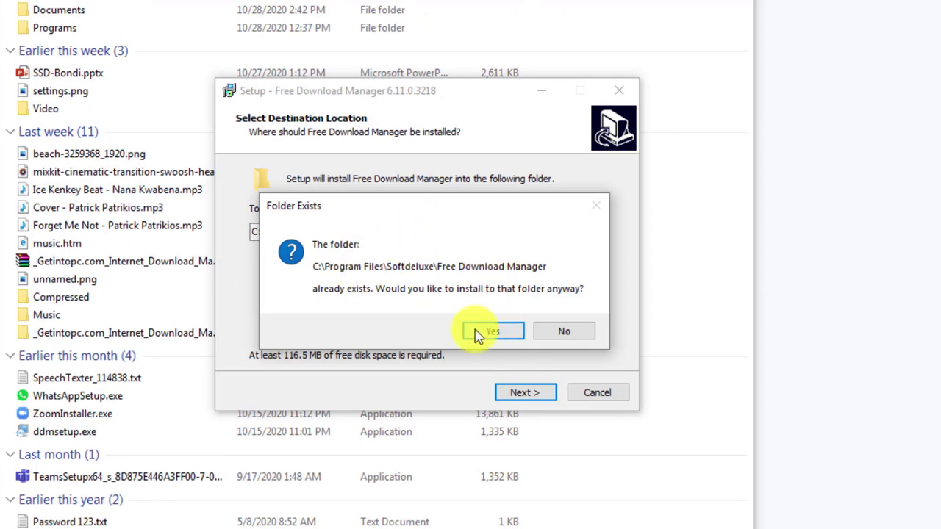
left_click(489, 331)
left_click(527, 395)
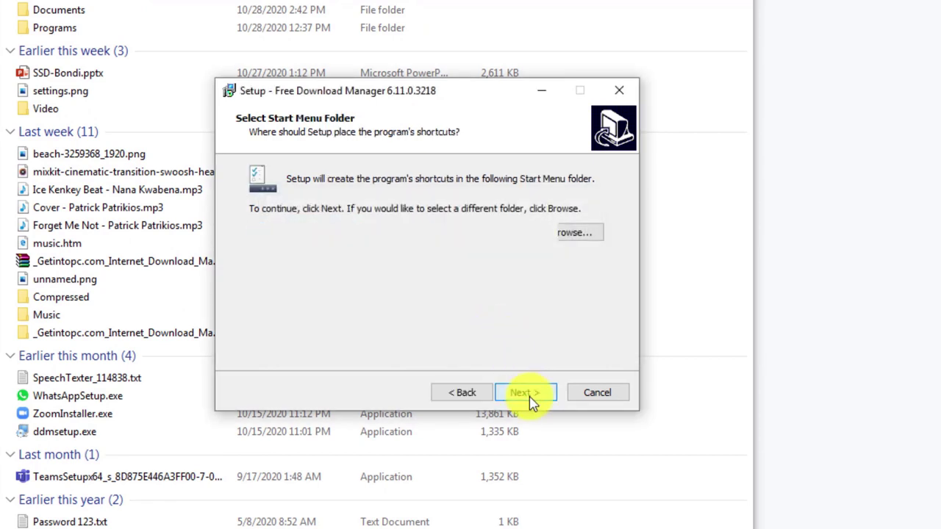
left_click(527, 395)
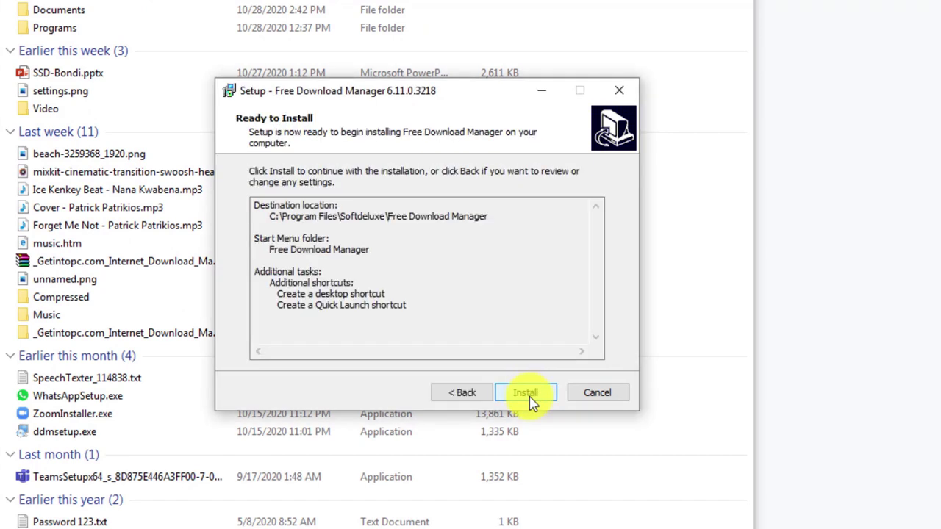
left_click(525, 393)
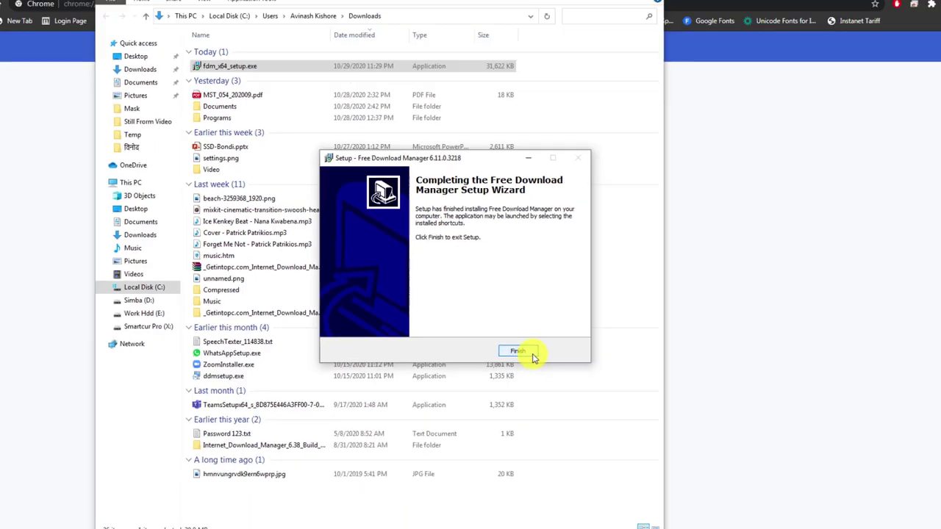
Exit the completed setup wizard and clear the Downloads folder and browser windows from view.
left_click(530, 354)
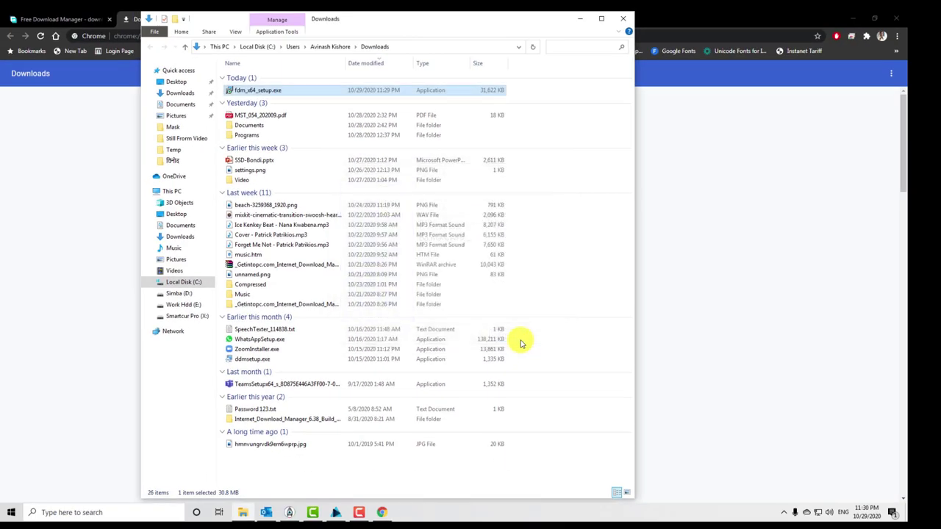
left_click(626, 22)
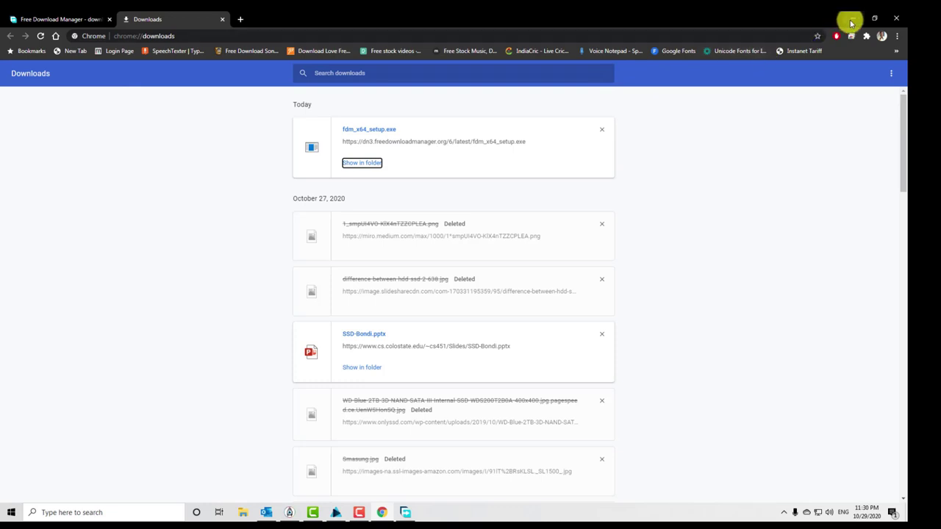
left_click(851, 23)
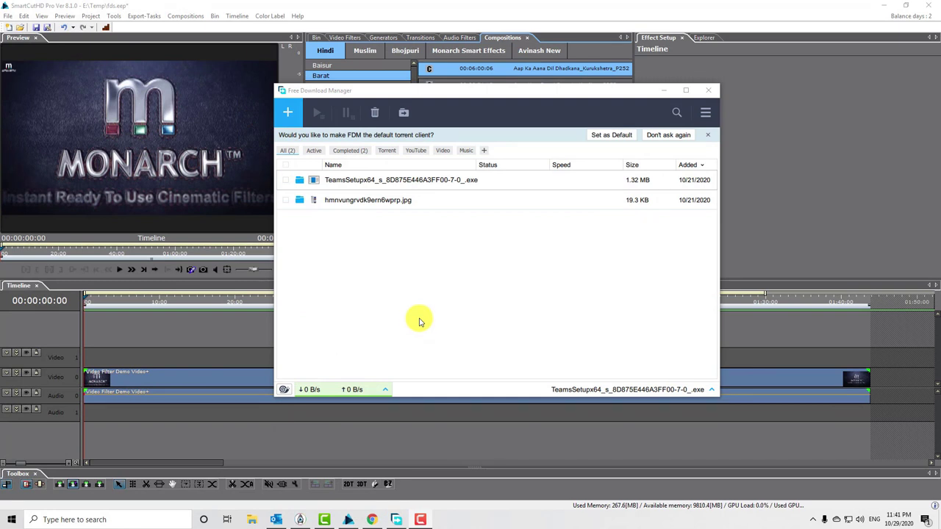
Switch to Outlook, open the "Gujarati Ceremony Compositions project pack - 507" e-mail and check the Kansar project's size in the table.
left_click(276, 519)
left_click(242, 213)
left_click(246, 197)
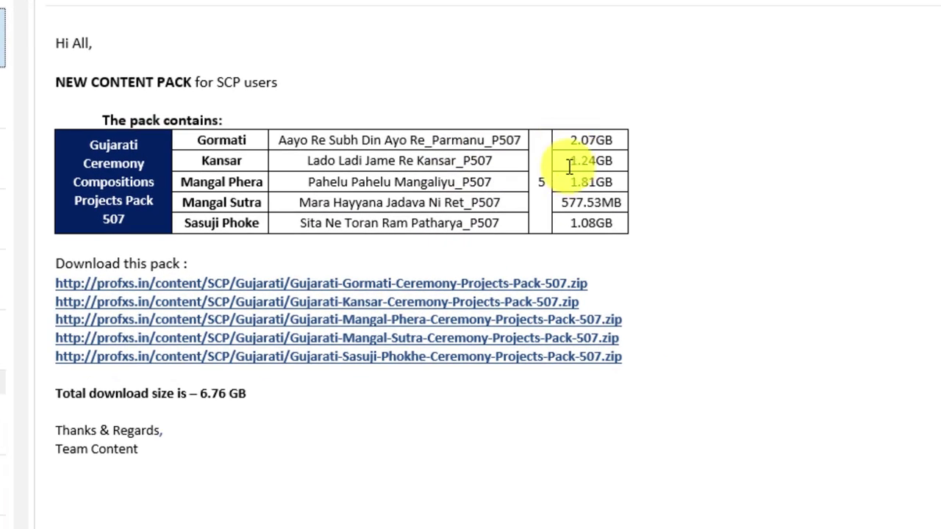
left_click_drag(569, 163, 602, 163)
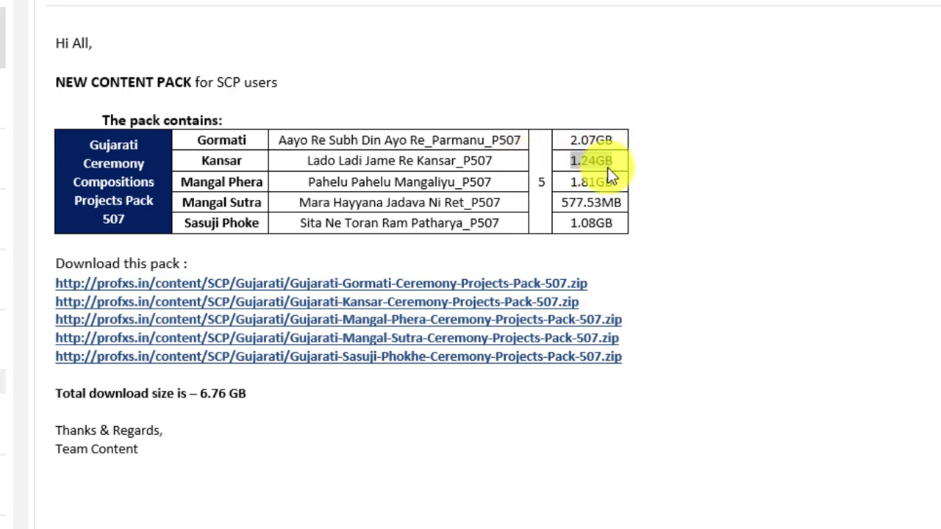
left_click_drag(193, 160, 519, 166)
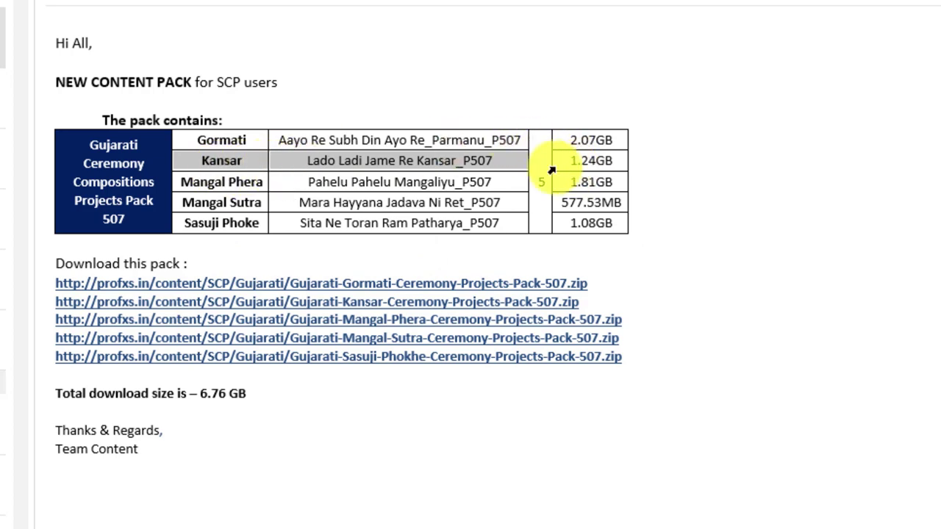
left_click_drag(568, 162, 620, 160)
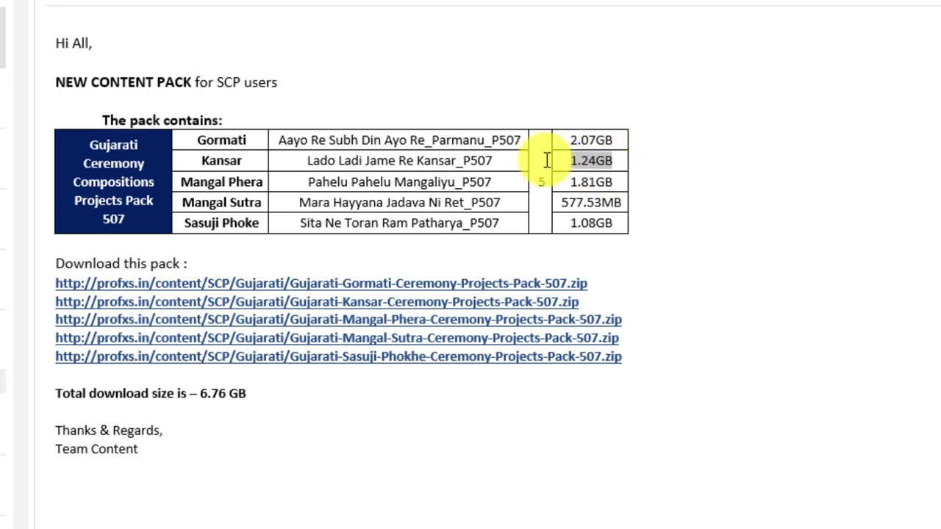
Copy the Gujarati-Kansar-Ceremony-Projects-Pack-507.zip download link from the e-mail.
right_click(349, 312)
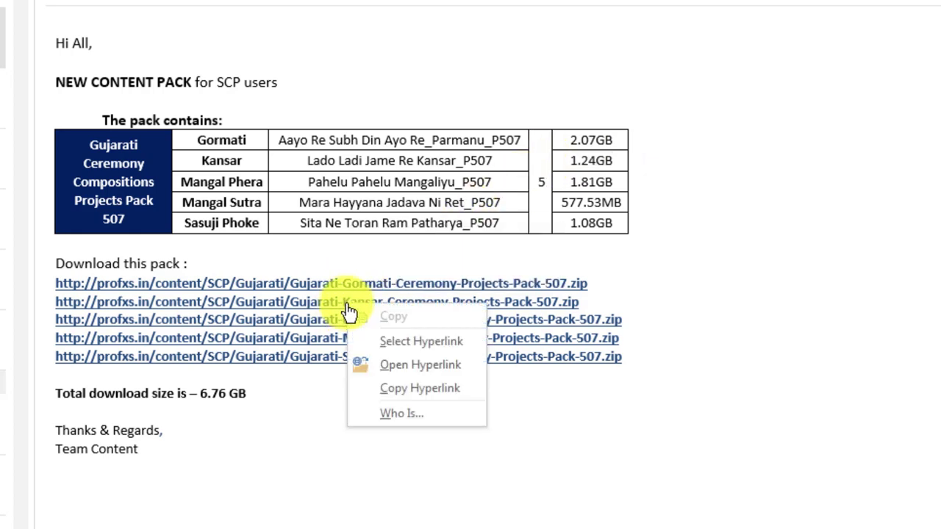
left_click(718, 279)
right_click(479, 303)
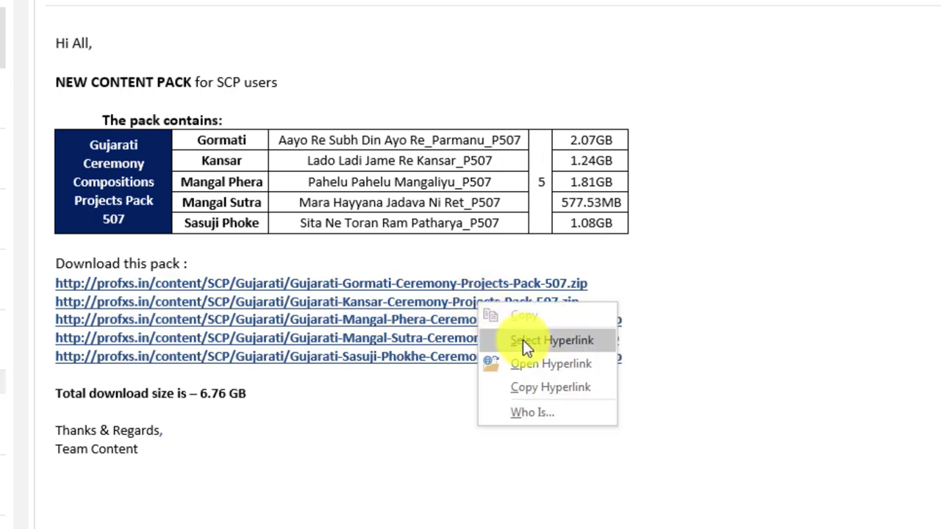
left_click(522, 340)
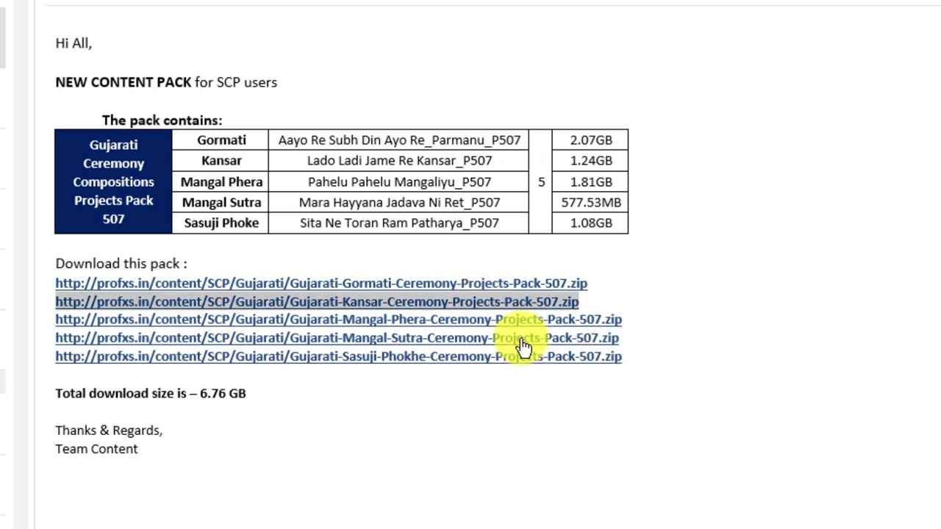
right_click(432, 306)
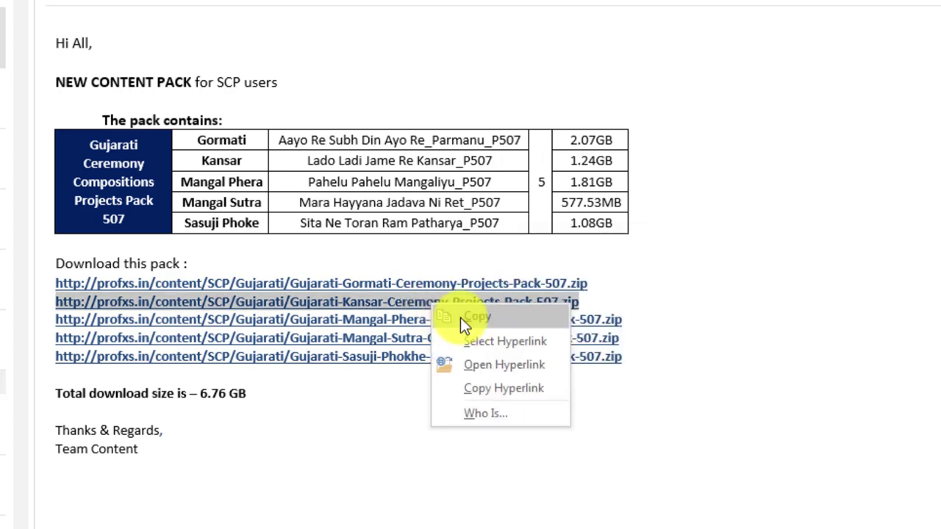
left_click(460, 318)
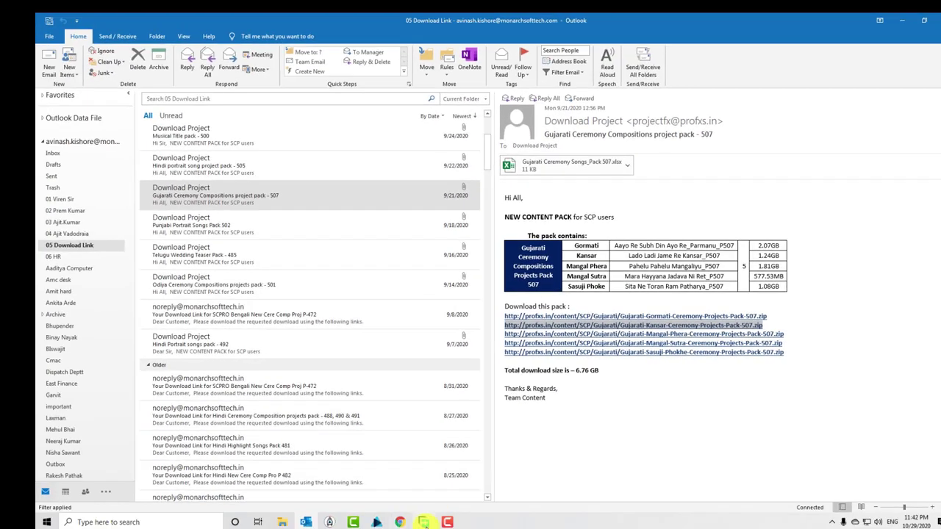
Switch to Free Download Manager and add a new download using the copied Gujarati-Kansar-Ceremony-Projects-Pack-507.zip link.
left_click(424, 523)
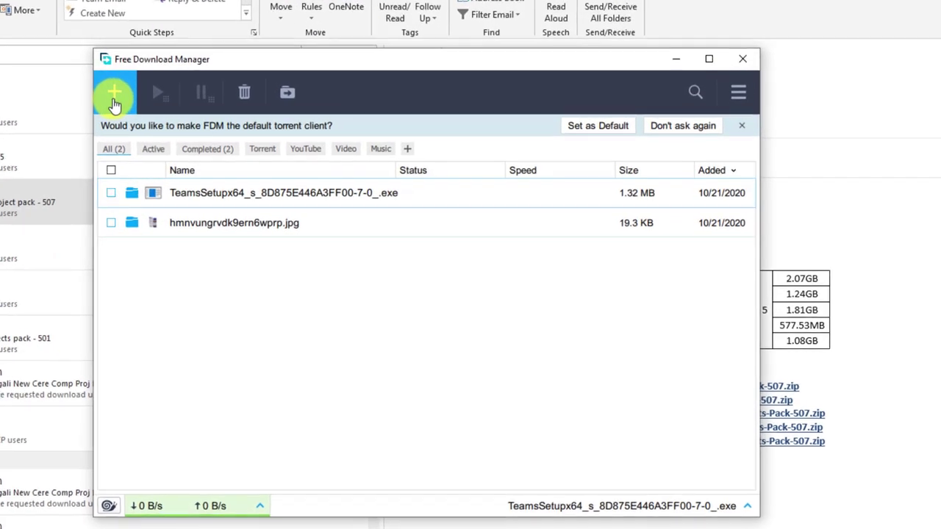
left_click(317, 123)
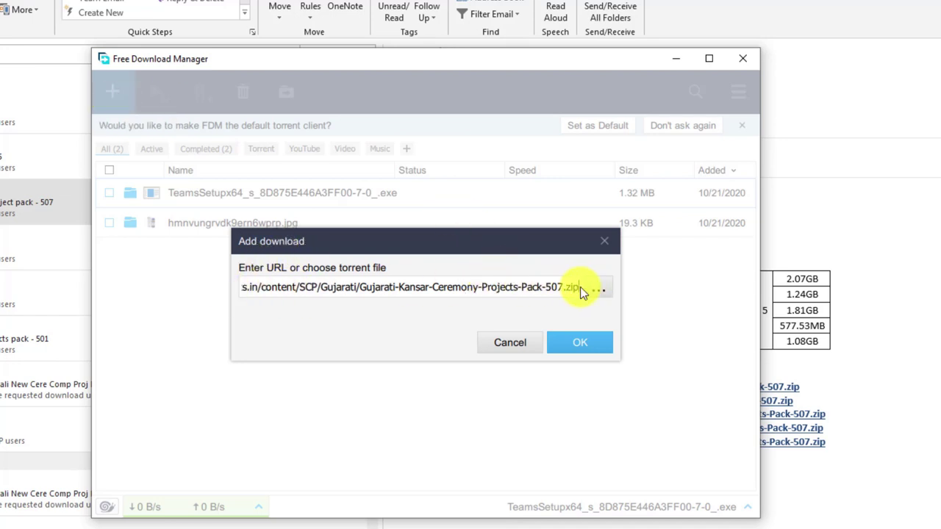
left_click_drag(578, 288, 192, 287)
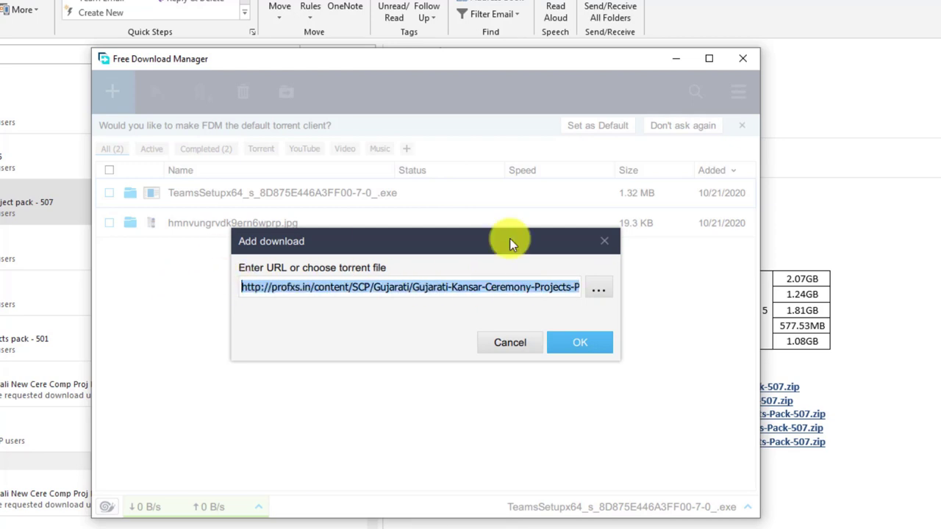
left_click(586, 350)
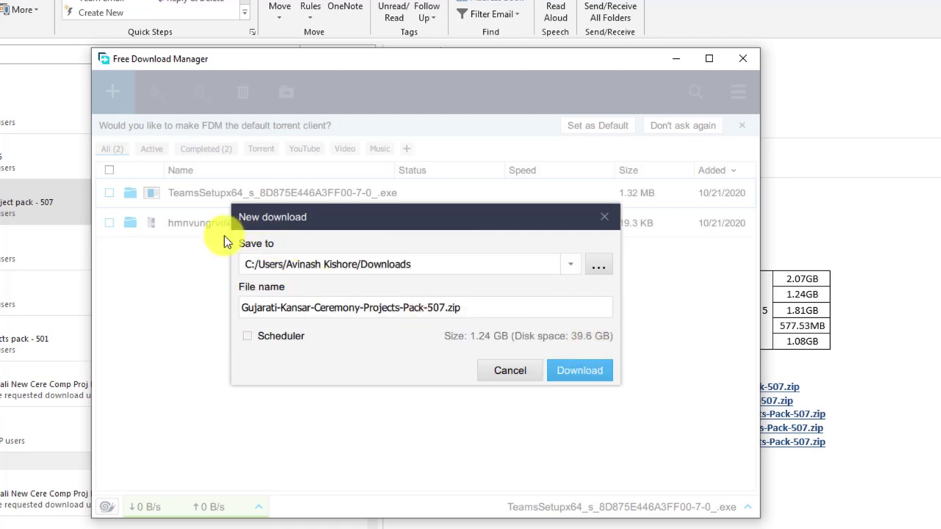
Set the save location to the Download folder on Work Hdd (E:) and start downloading Gujarati-Kansar-Ceremony-Projects-Pack-507.zip.
left_click(599, 266)
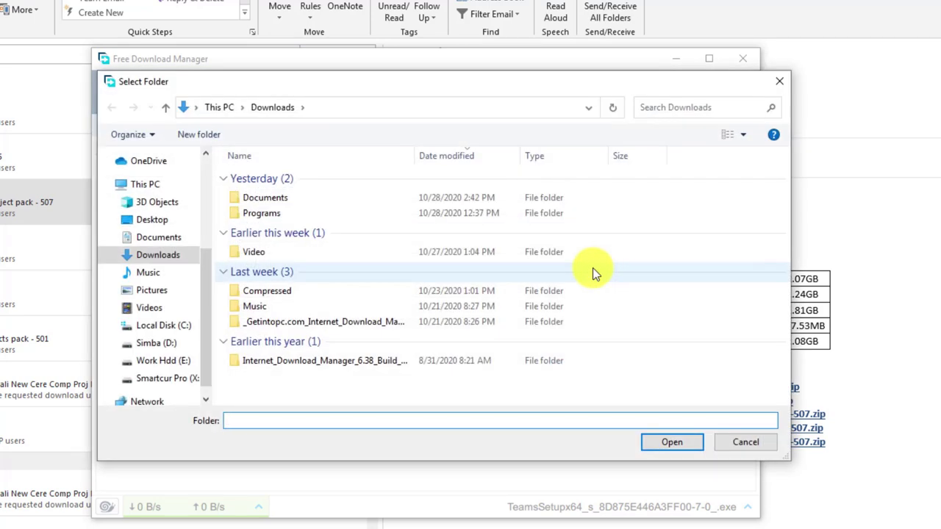
left_click(166, 360)
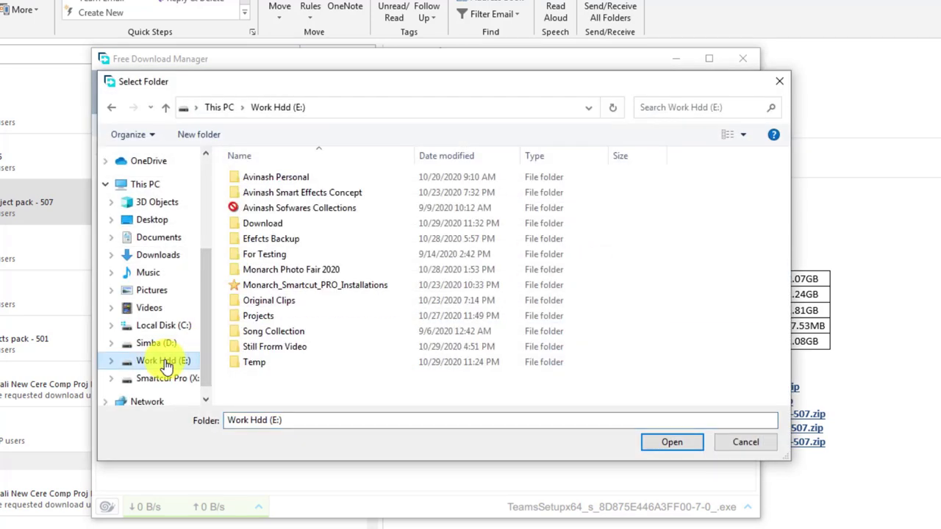
double_click(261, 224)
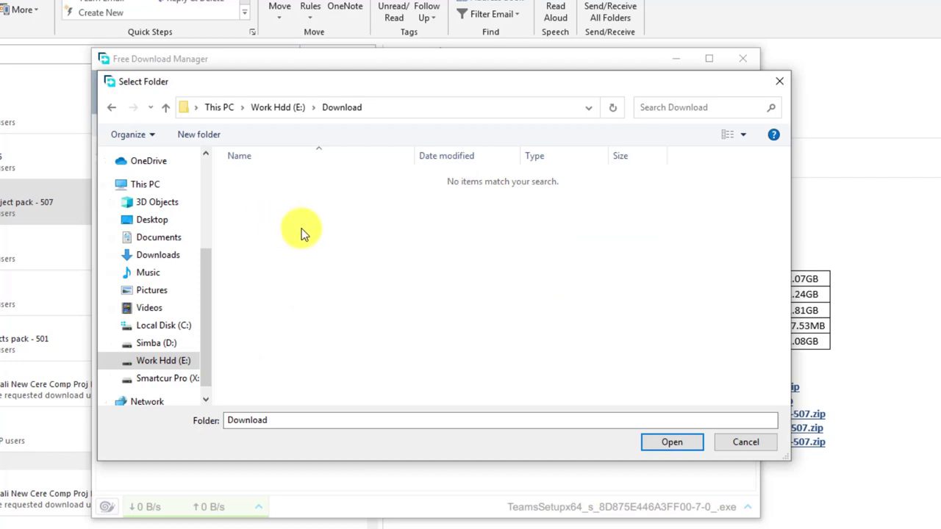
left_click(674, 443)
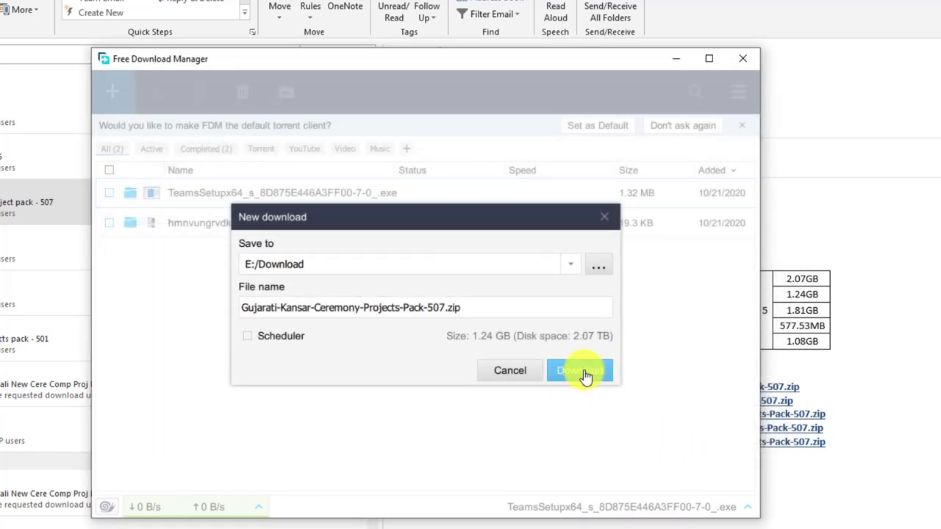
left_click(580, 370)
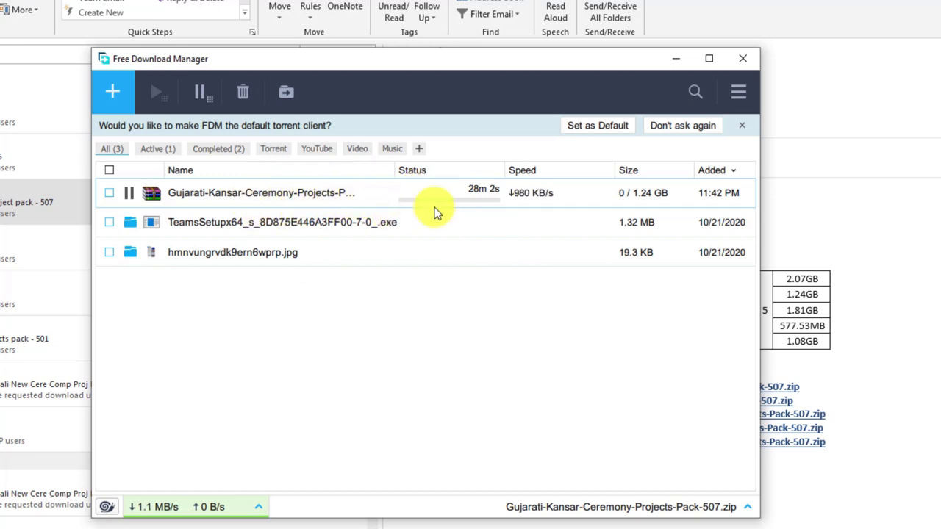
Move the download manager window aside and copy the Gujarati-Gormati-Ceremony-Projects-Pack-507.zip link from the Outlook e-mail.
left_click_drag(454, 61, 104, 2)
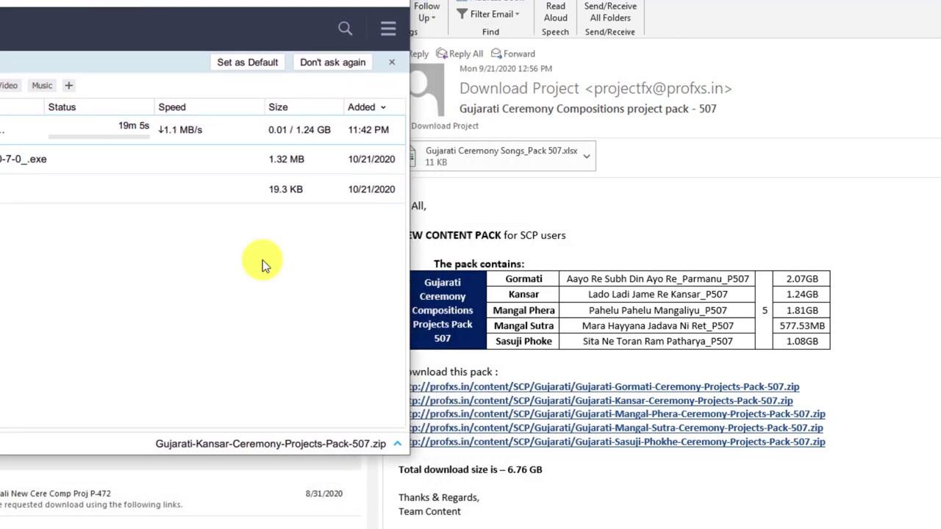
right_click(619, 388)
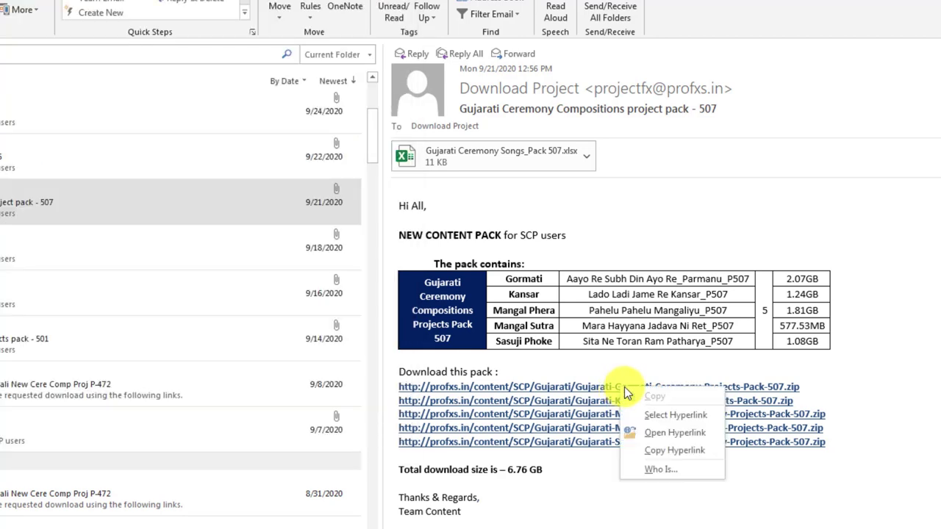
left_click(669, 416)
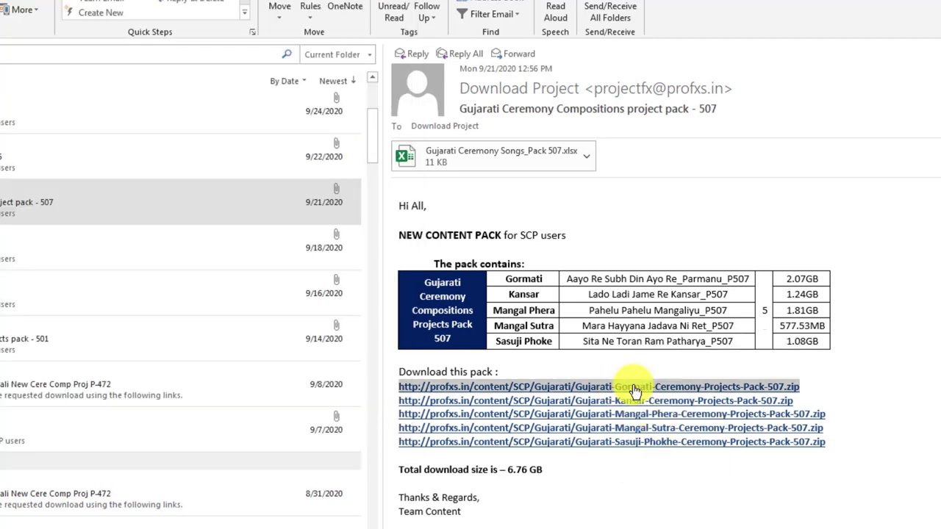
right_click(632, 386)
left_click(662, 394)
Switch to Free Download Manager and add the copied Gujarati-Gormati-Ceremony-Projects-Pack-507.zip link as a download saved to E:/Download.
left_click(395, 520)
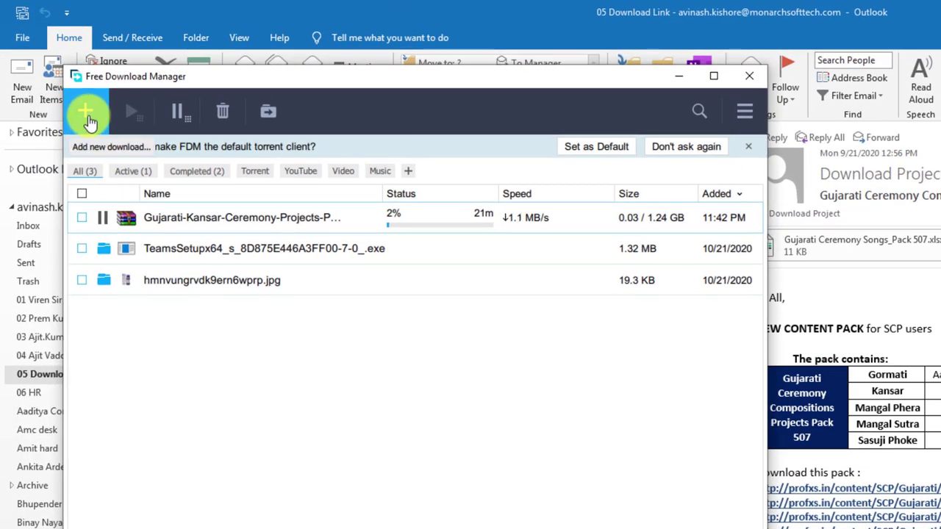
left_click(87, 117)
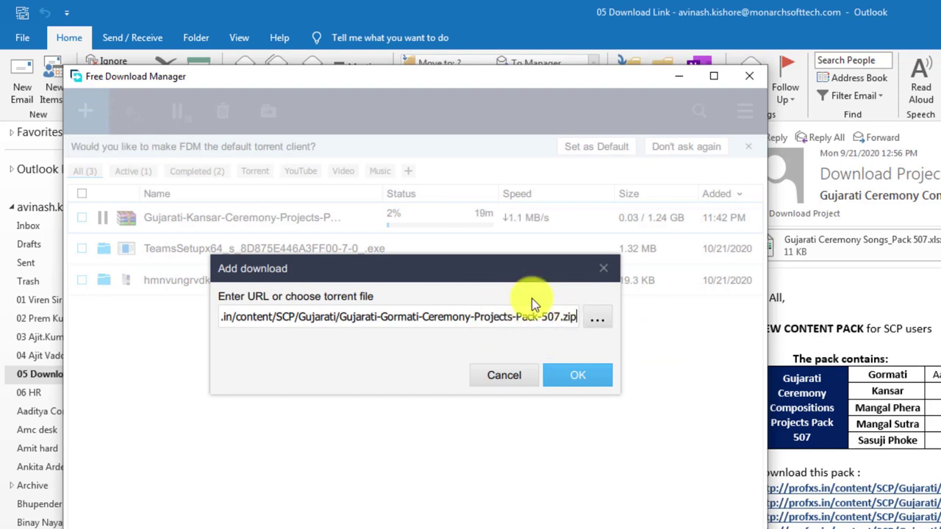
left_click(578, 376)
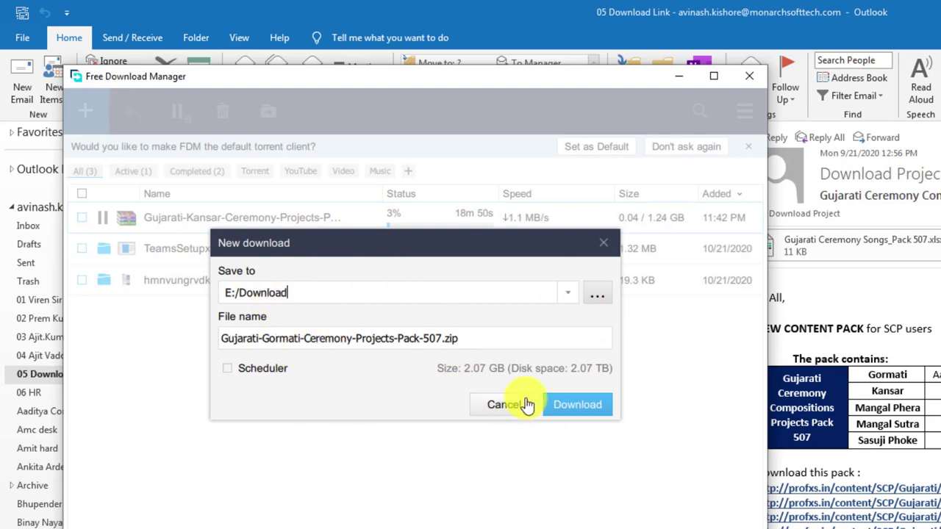
left_click(582, 416)
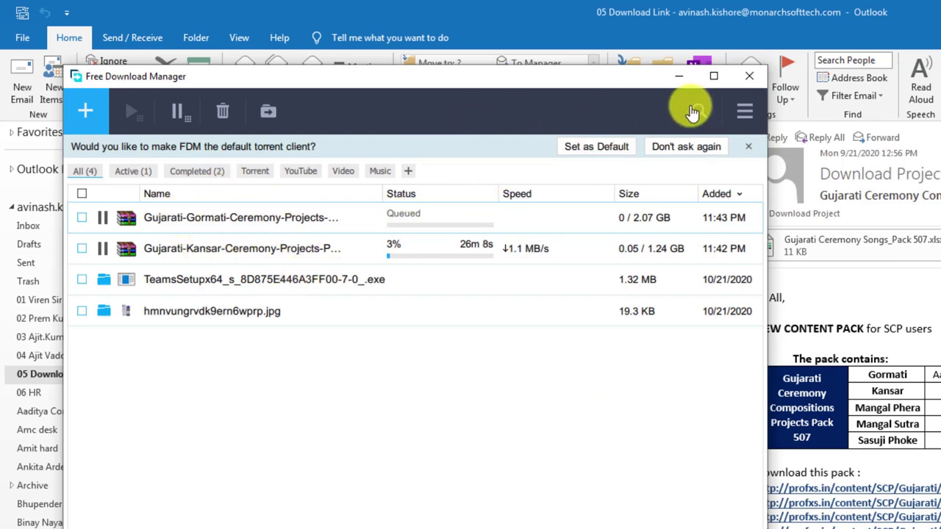
Maximize the download manager window and check the download details of Gujarati-Kansar-Ceremony-Projects-Pack-507.zip.
left_click(713, 75)
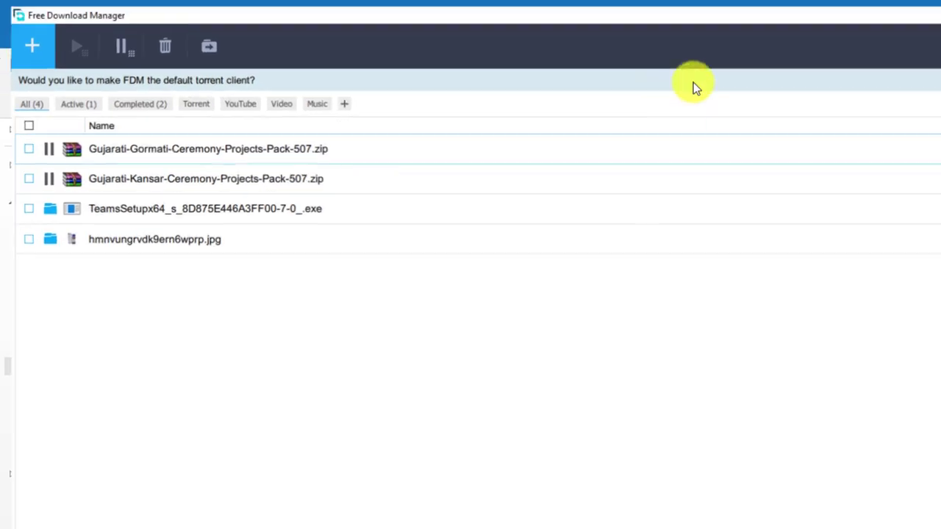
left_click(150, 128)
left_click(160, 106)
left_click(150, 115)
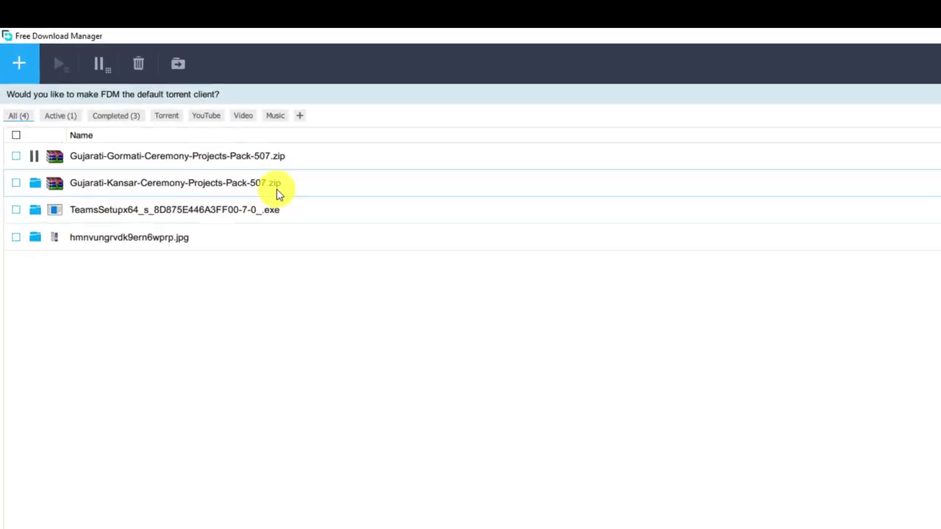
left_click(205, 139)
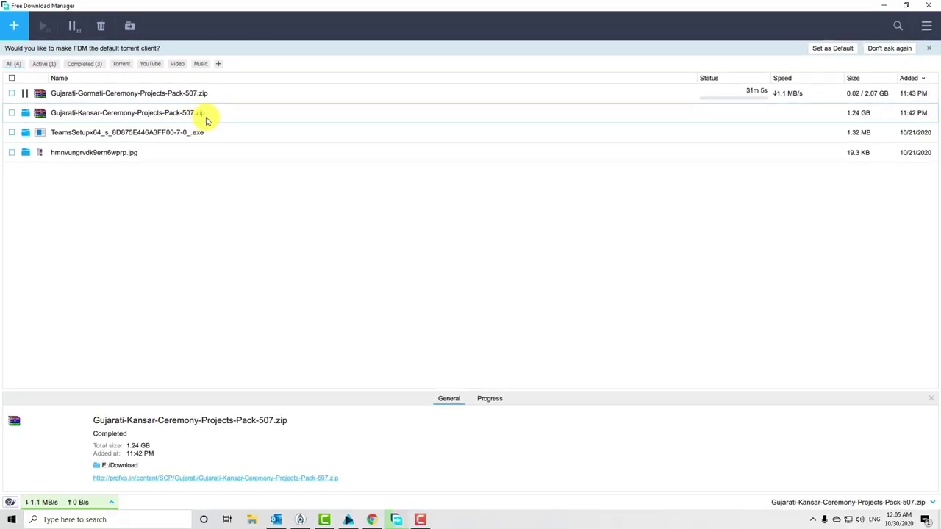
Minimize the download manager and Outlook, and close SmartCut HD Pro without saving the changes to the fds.eep project.
left_click(885, 6)
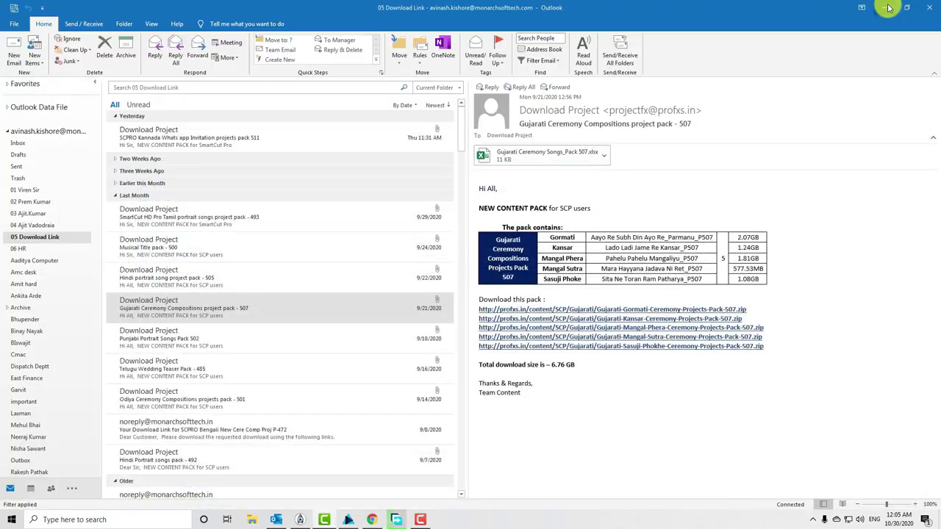
left_click(886, 8)
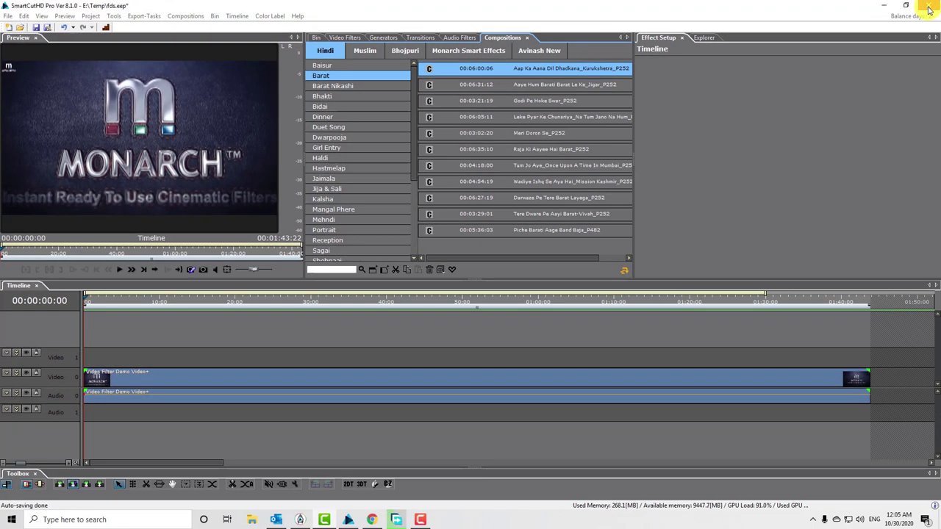
left_click(928, 5)
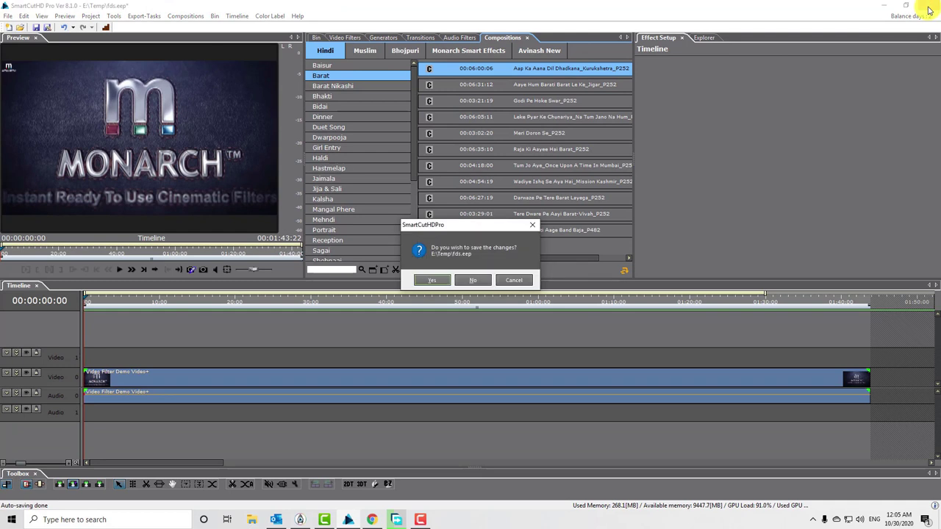
left_click(472, 280)
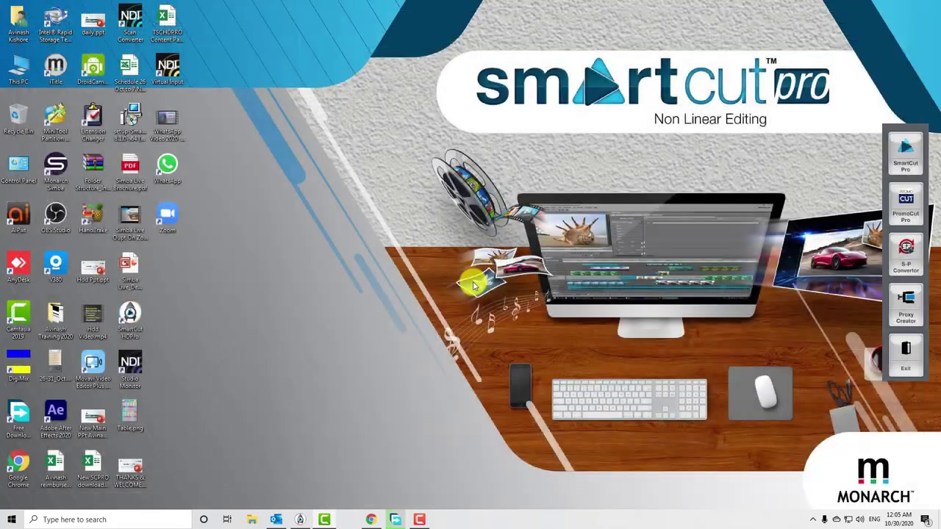
Open the Download folder on Work Hdd (E:) in File Explorer and widen its Name column to show full file names.
double_click(18, 74)
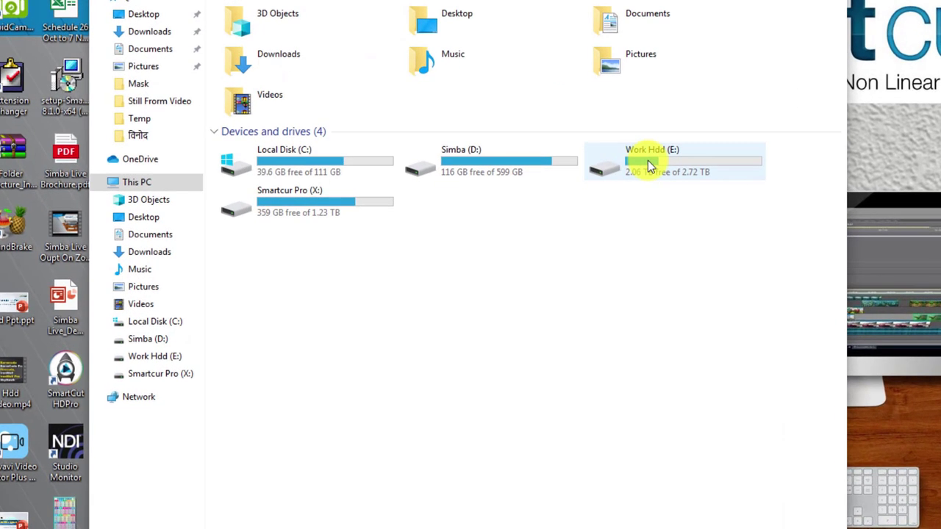
double_click(523, 172)
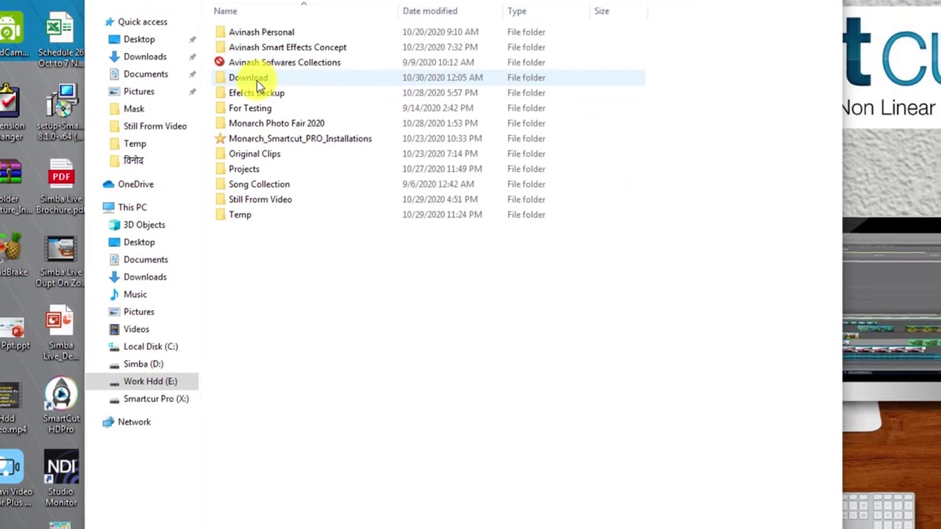
double_click(258, 82)
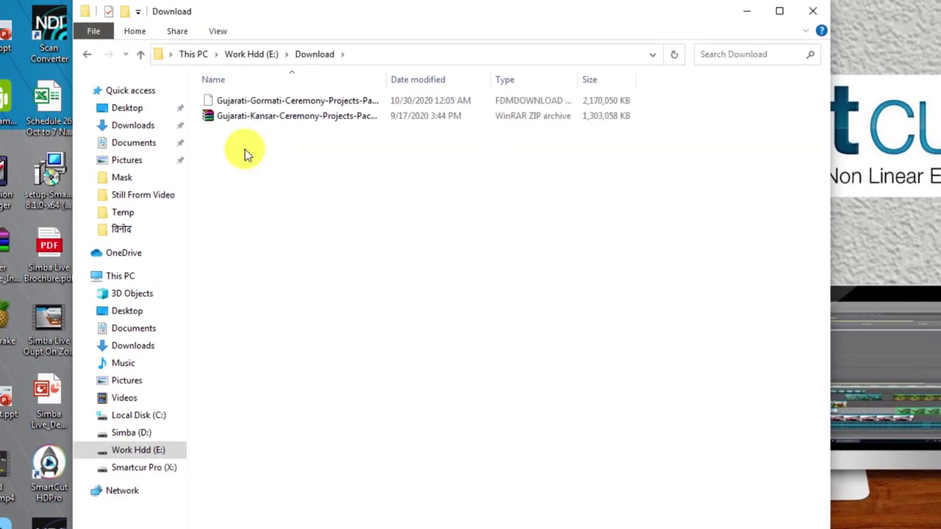
left_click_drag(387, 78, 515, 85)
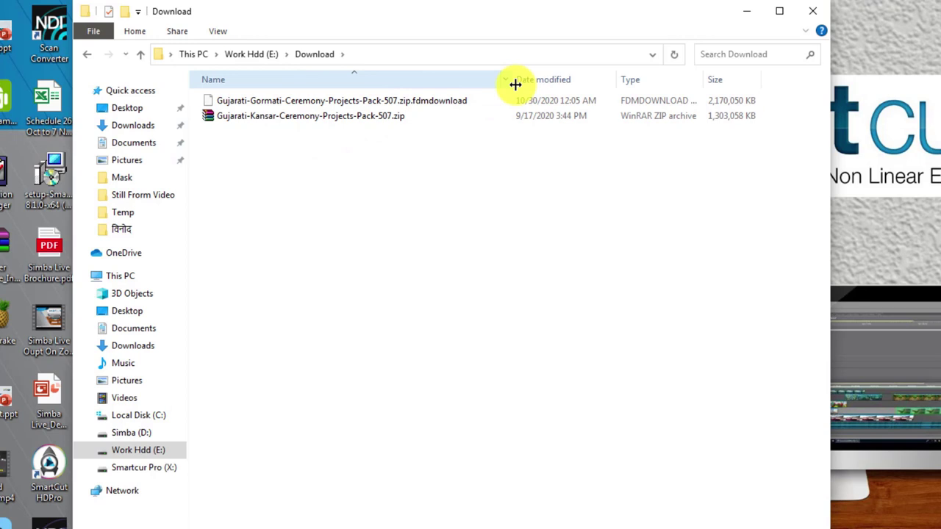
Extract Gujarati-Kansar-Ceremony-Projects-Pack-507.zip into its own Gujarati-Kansar-Ceremony-Projects-Pack-507 folder.
left_click(250, 124)
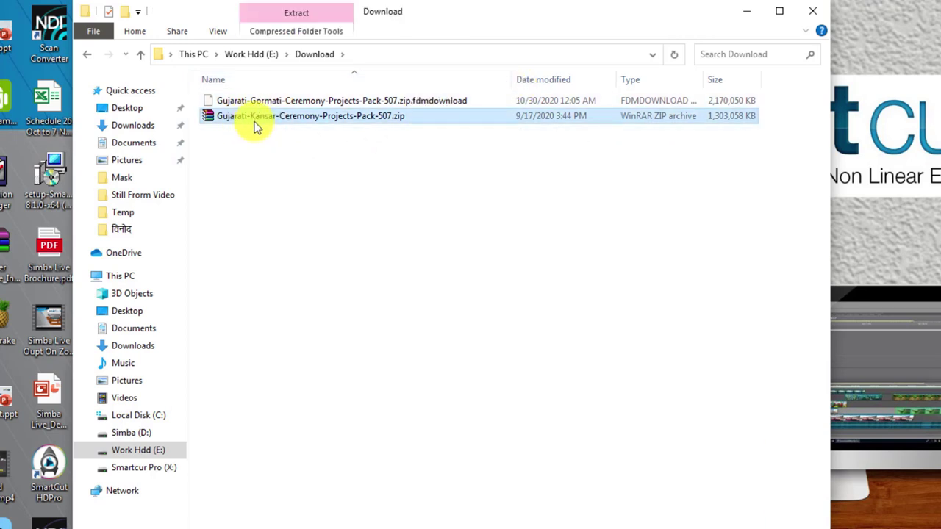
right_click(235, 119)
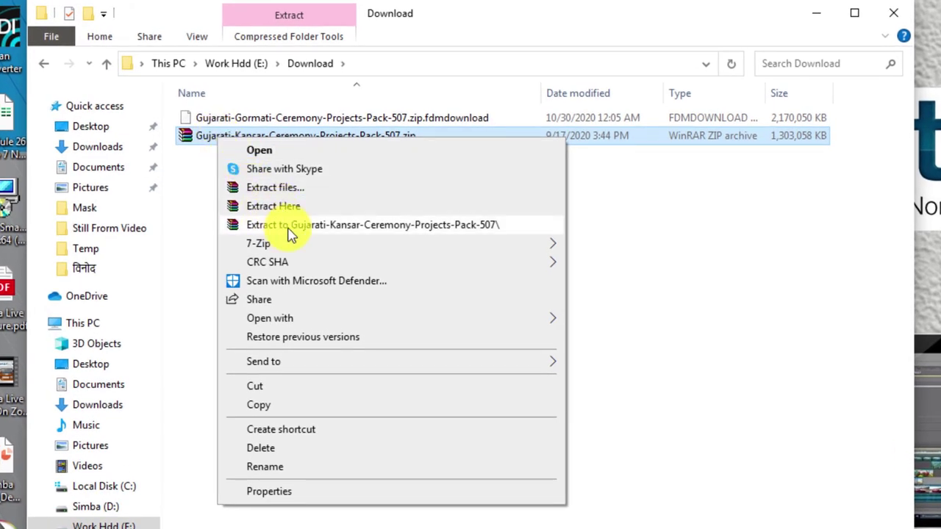
left_click(289, 229)
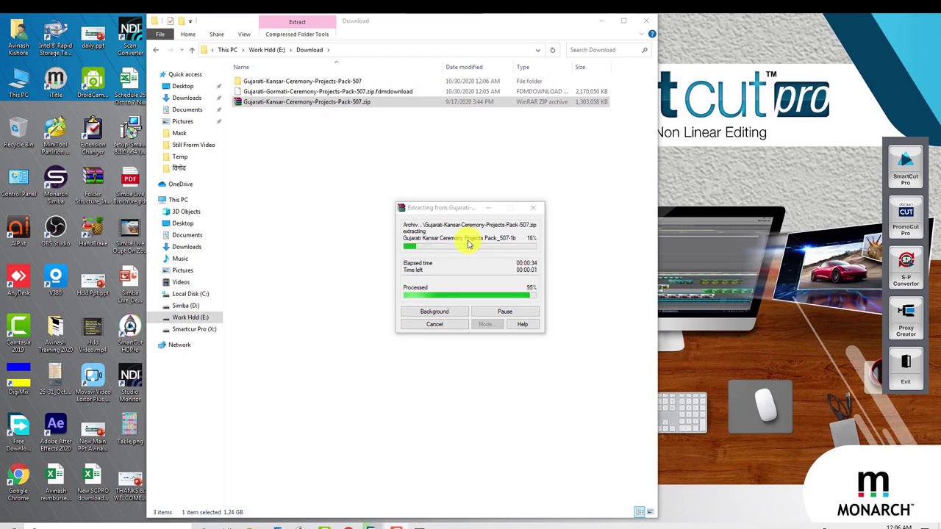
left_click(490, 267)
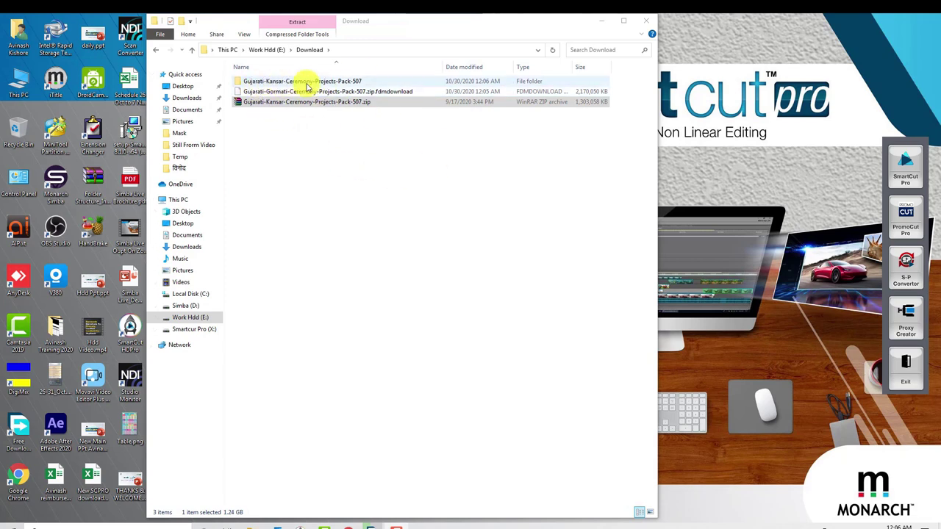
Open the extracted Gujarati-Kansar-Ceremony-Projects-Pack-507 folder and widen the Name column to show the full file names.
double_click(295, 81)
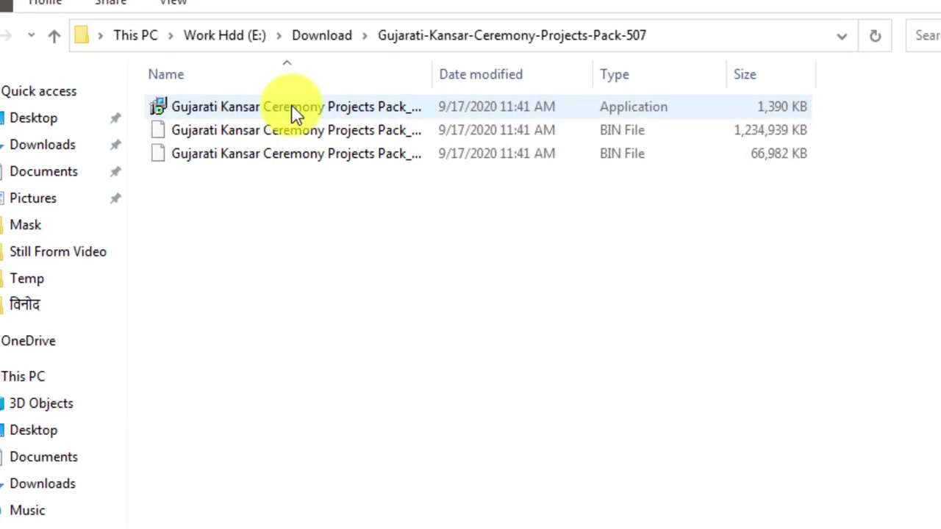
right_click(293, 105)
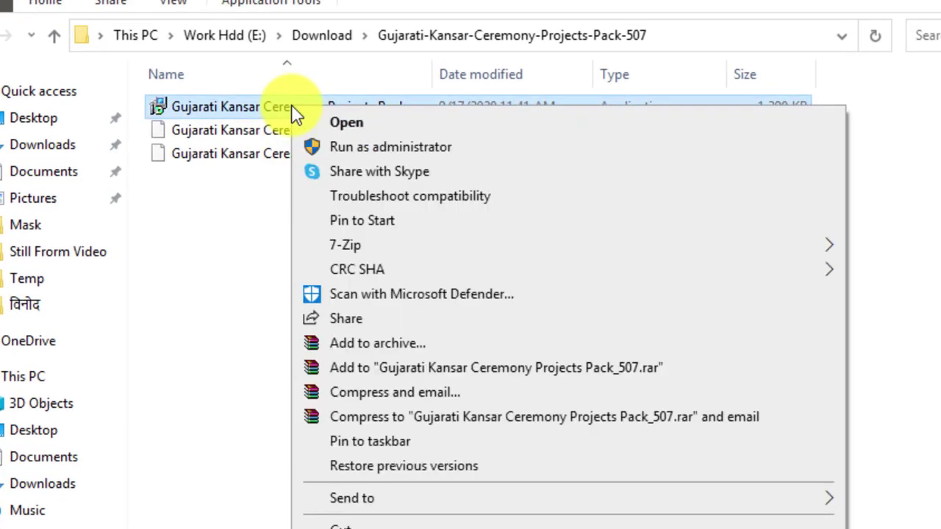
left_click(225, 113)
left_click_drag(434, 73, 556, 72)
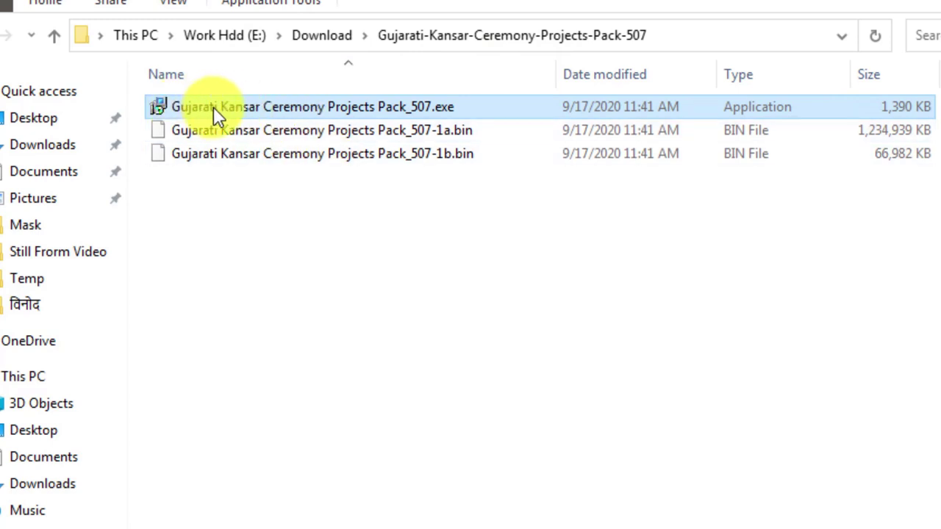
Run Gujarati Kansar Ceremony Projects Pack_507.exe as administrator, install the project pack and finish the setup wizard.
right_click(252, 105)
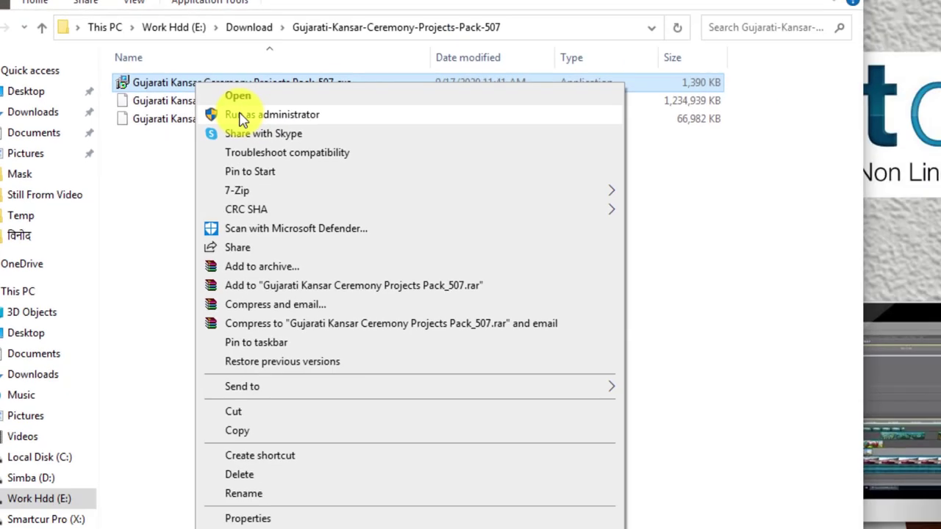
left_click(312, 151)
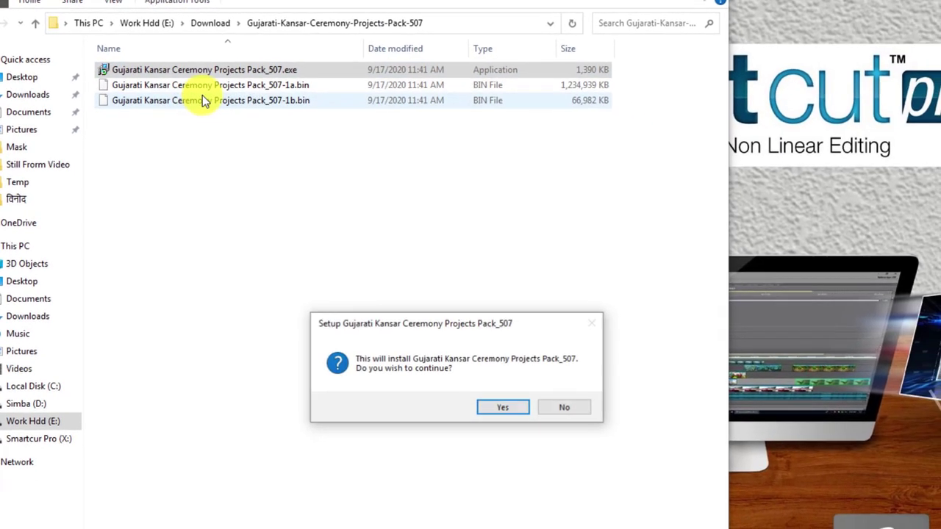
left_click(506, 412)
left_click(538, 473)
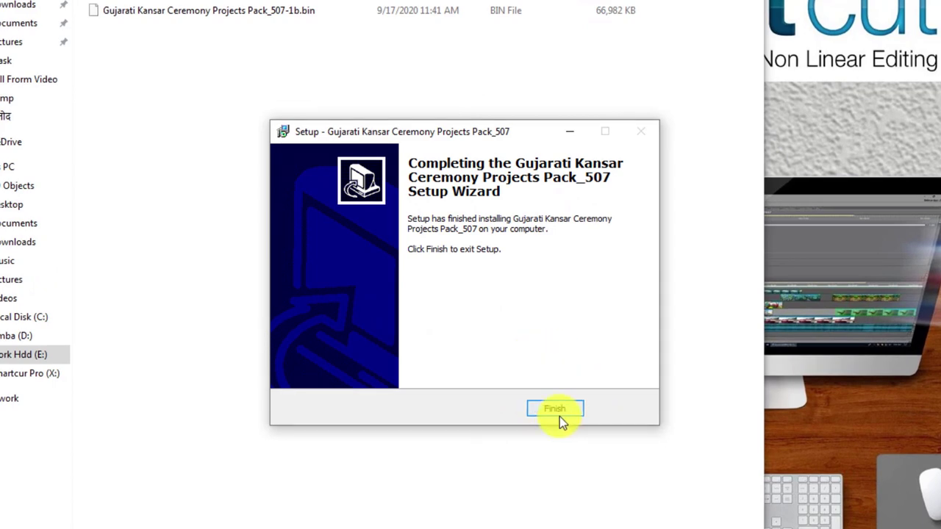
left_click(556, 409)
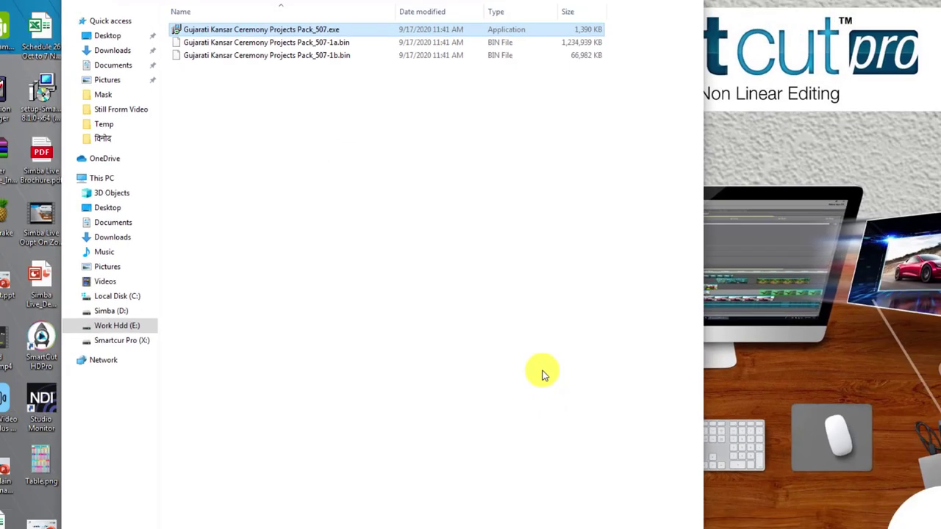
Close the extracted pack's folder window, refresh the desktop and launch SmartCut Pro from the desktop launcher.
left_click(646, 7)
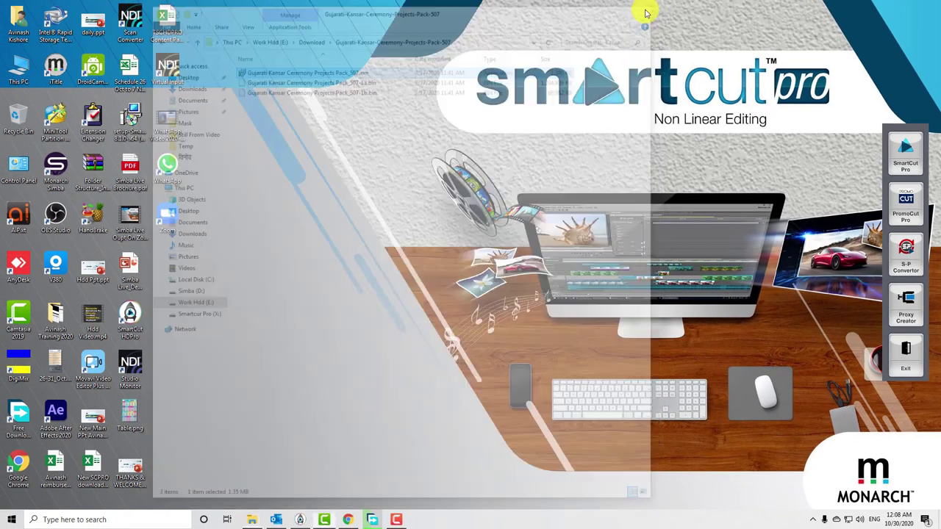
right_click(498, 52)
left_click(525, 95)
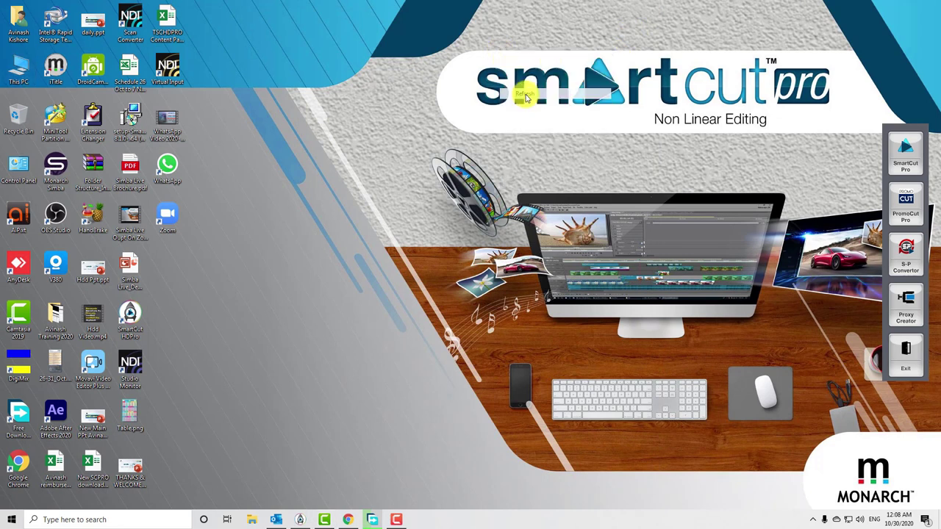
left_click(900, 164)
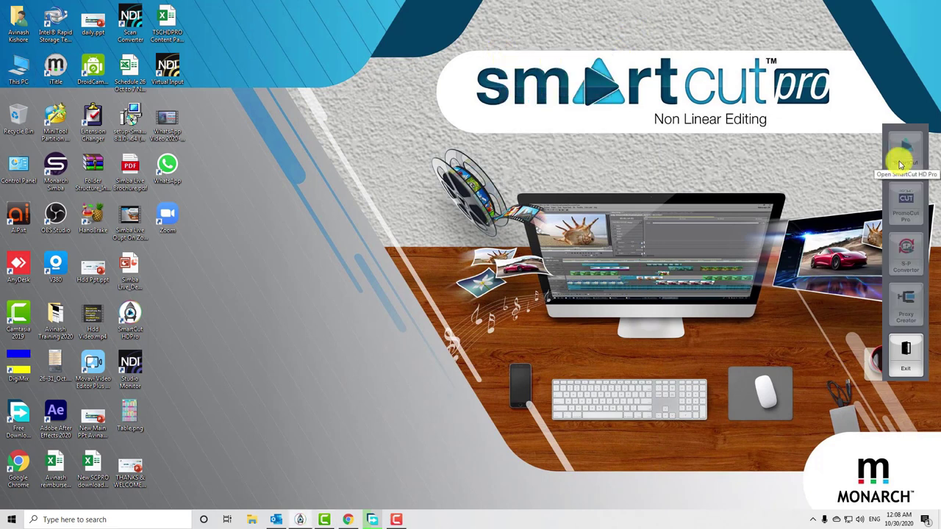
right_click(586, 63)
left_click(615, 107)
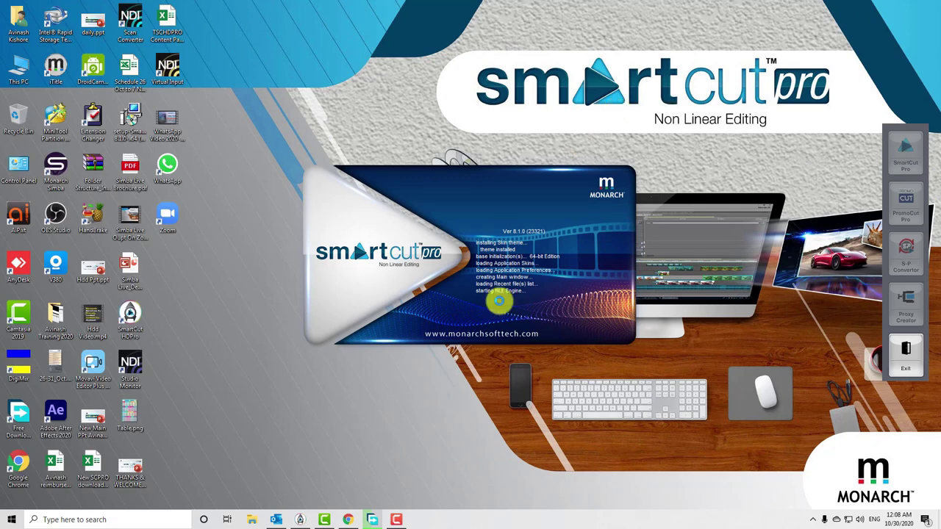